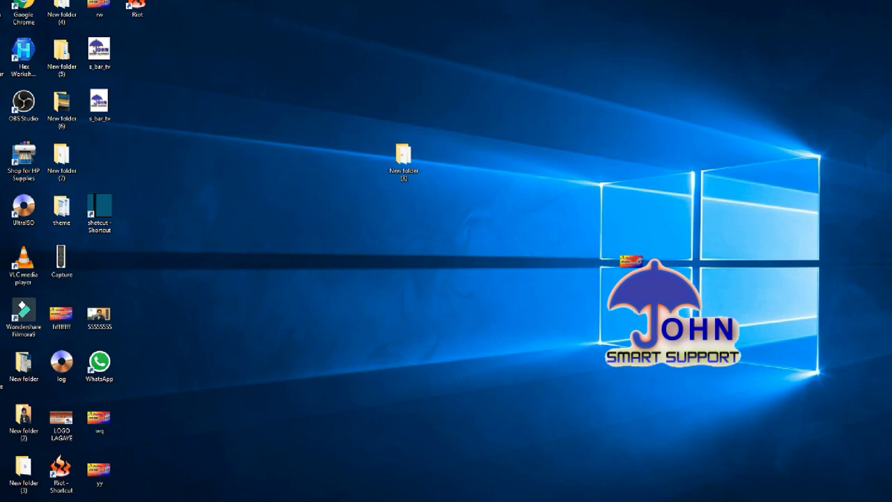
Open New folder (8) on the desktop and examine the backup_all BIN file, refreshing the folder listing
double_click(405, 157)
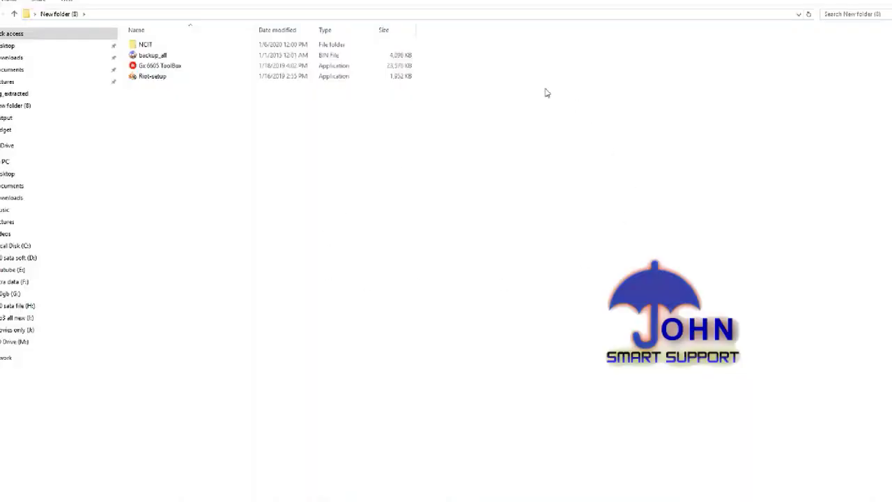
click(149, 59)
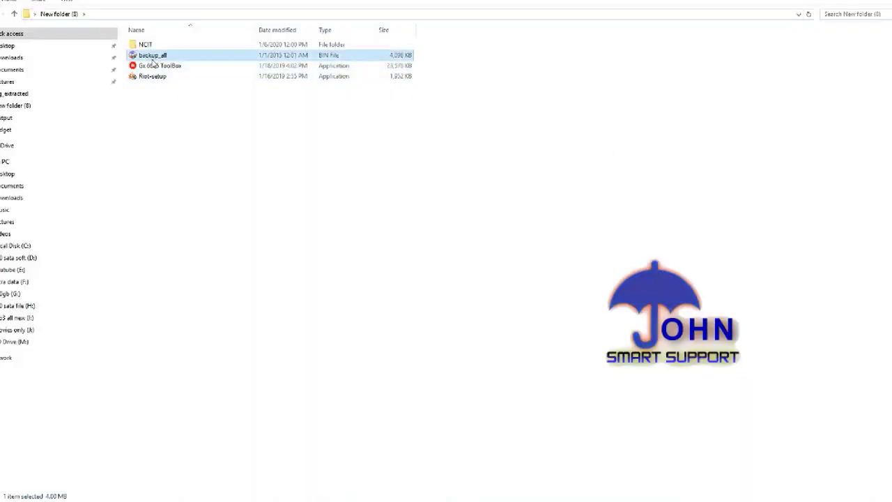
click(390, 256)
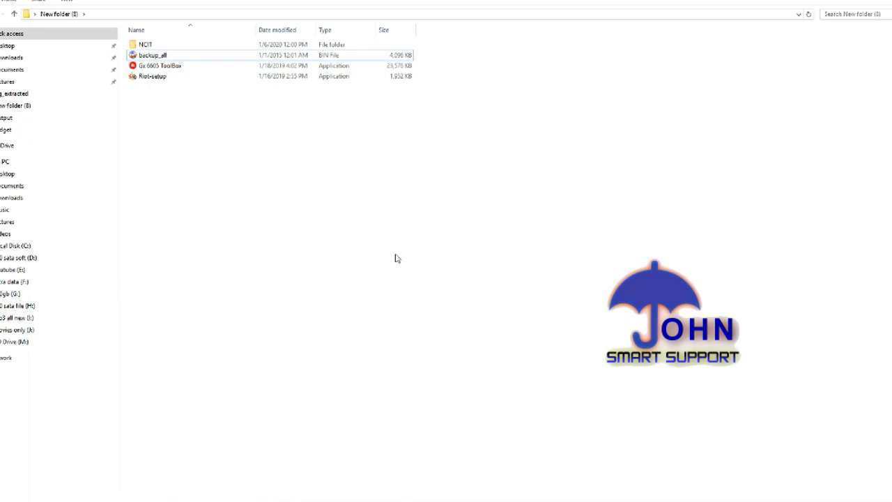
right_click(309, 202)
click(327, 241)
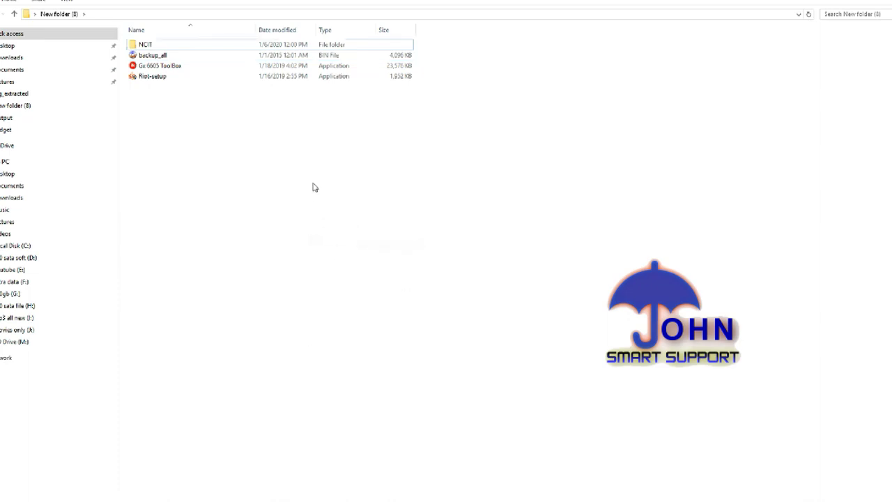
click(146, 60)
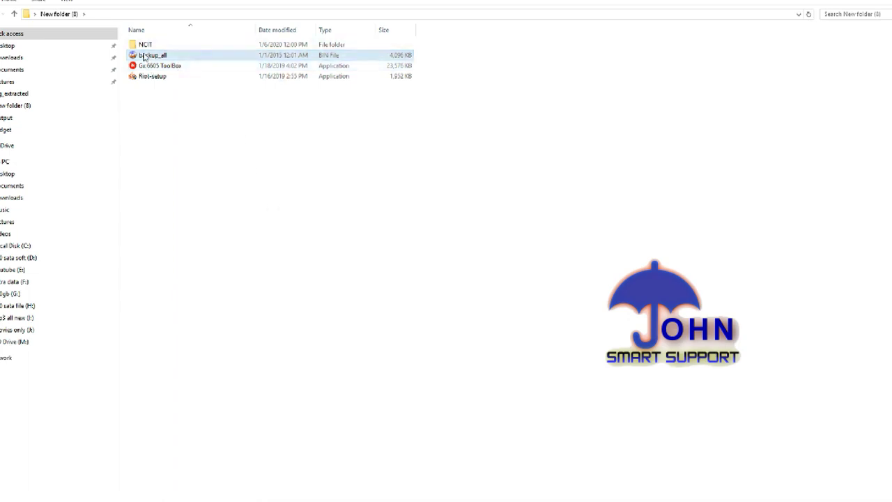
click(288, 149)
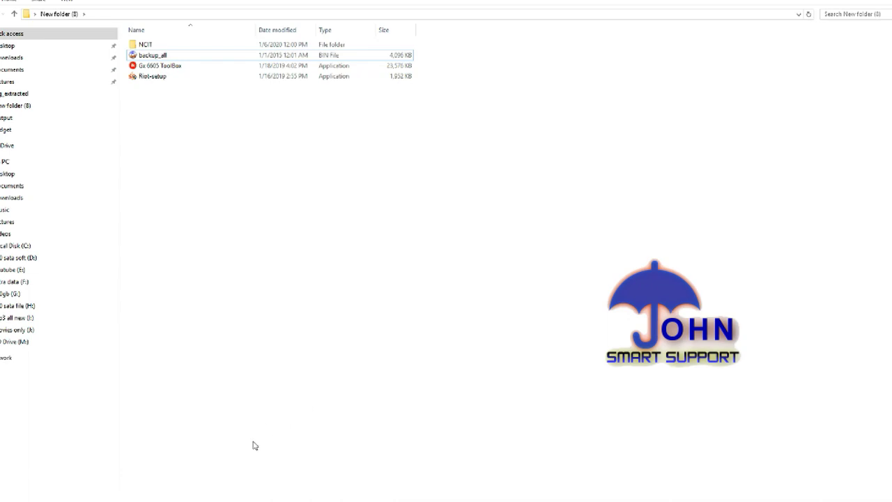
Switch to Adobe Photoshop 7.0 and create a new white document with the 1920 x 1080 HDTV 1080i preset
key(super)
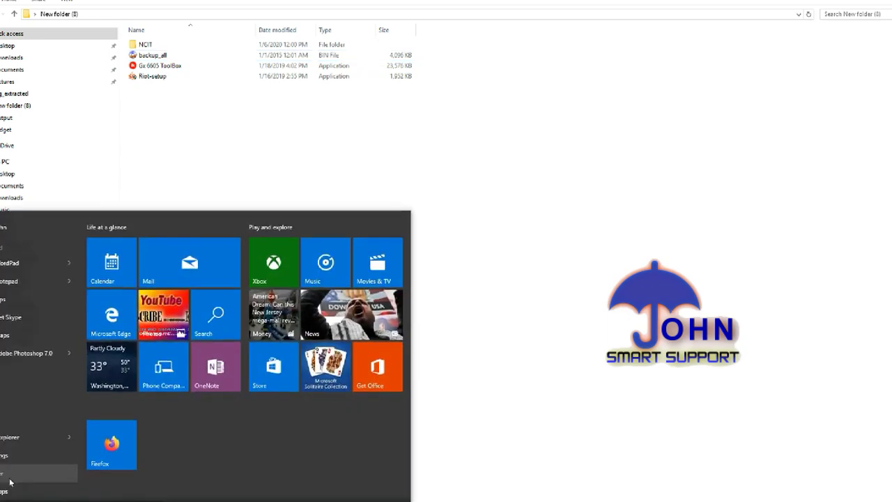
click(26, 353)
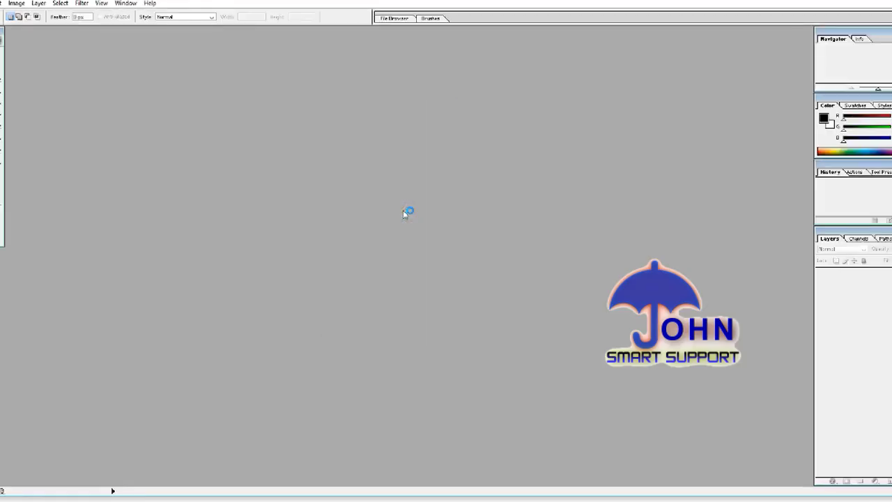
click(2, 3)
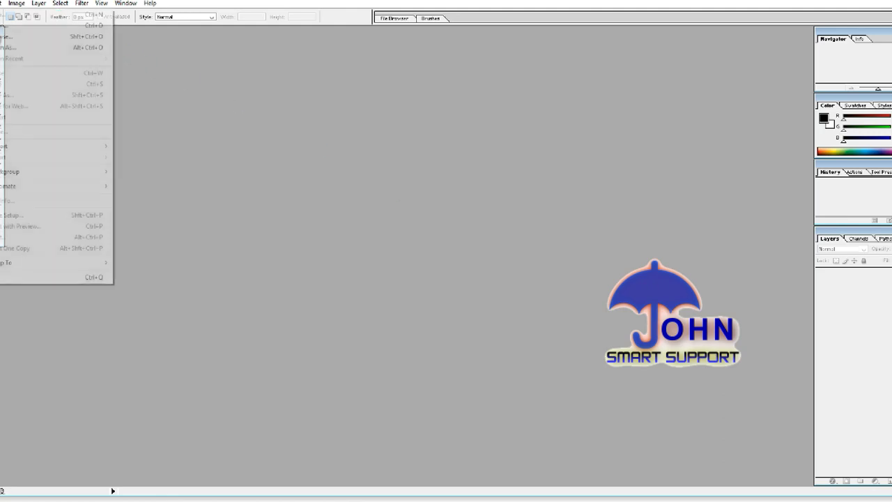
click(10, 14)
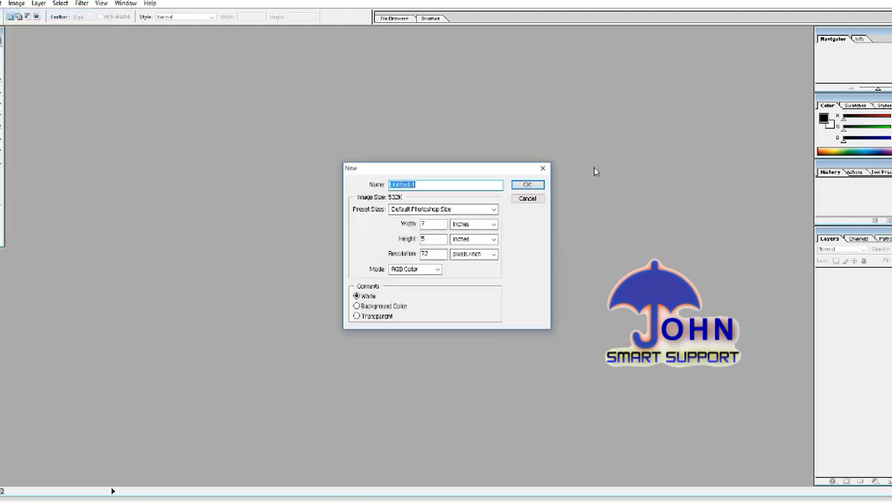
click(479, 210)
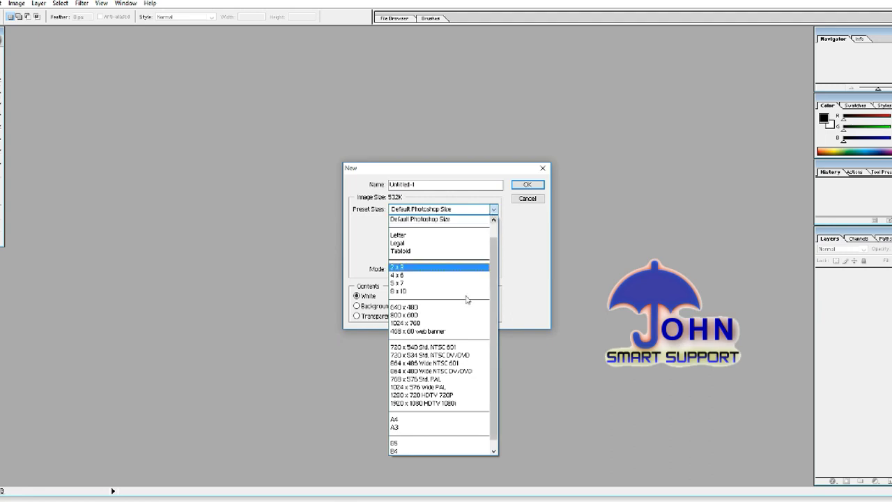
click(448, 403)
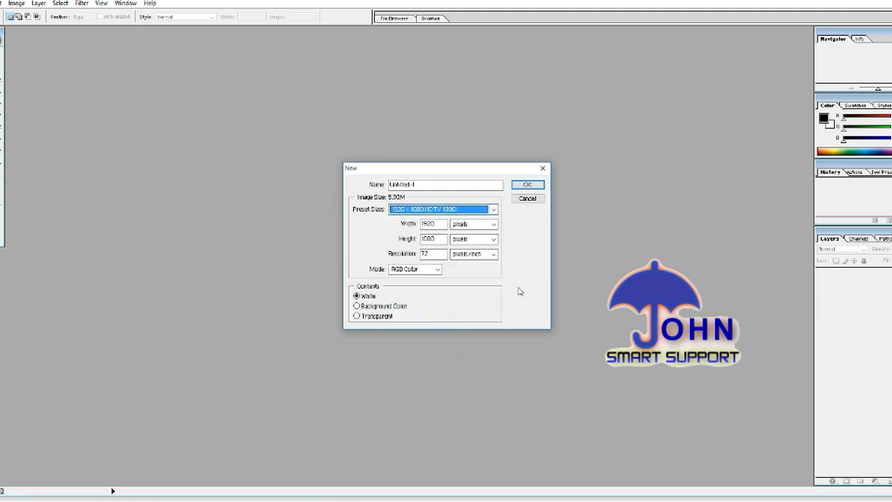
click(515, 185)
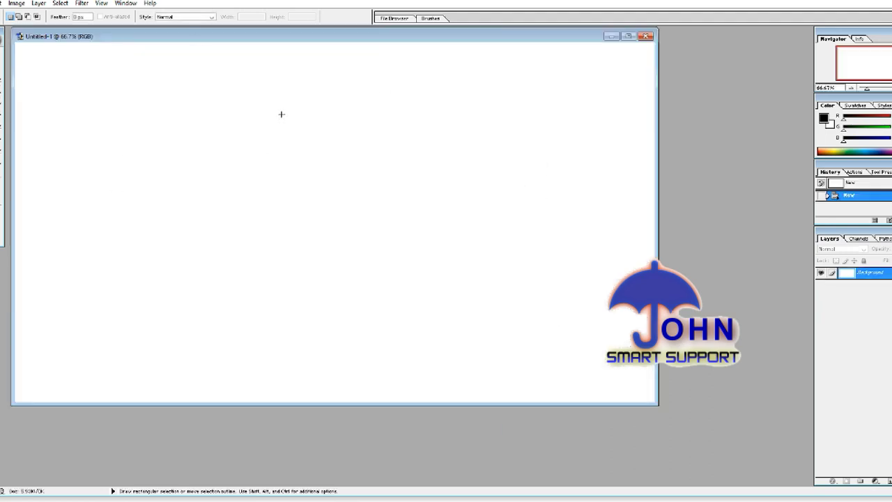
Open john.jpg from the Desktop folder to view the finished image, and quit Photoshop after viewing it
click(2, 3)
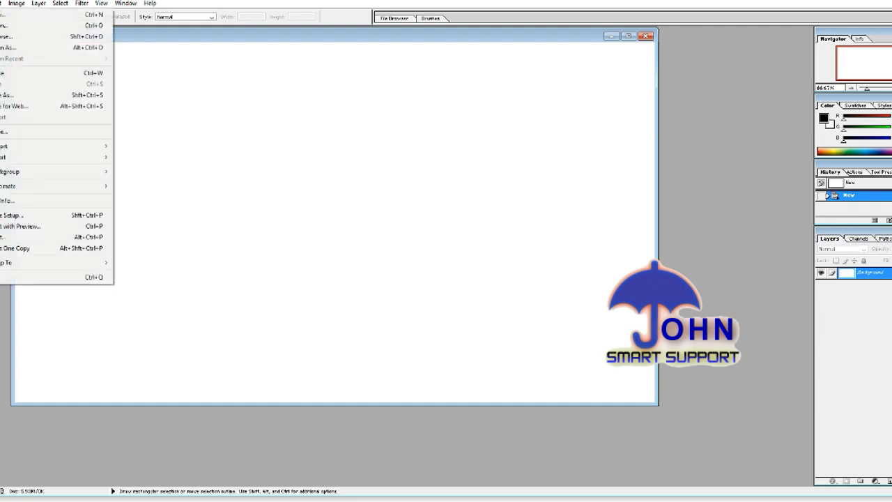
click(20, 24)
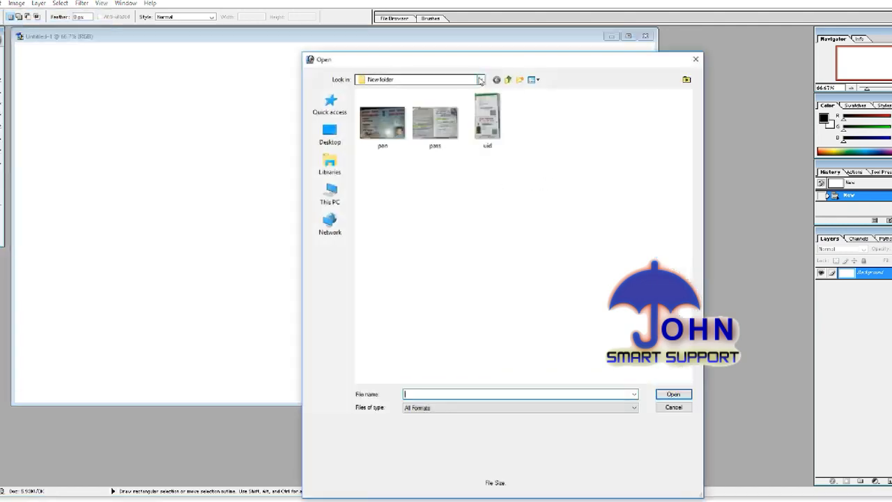
click(418, 79)
scroll(444, 128, up, 3)
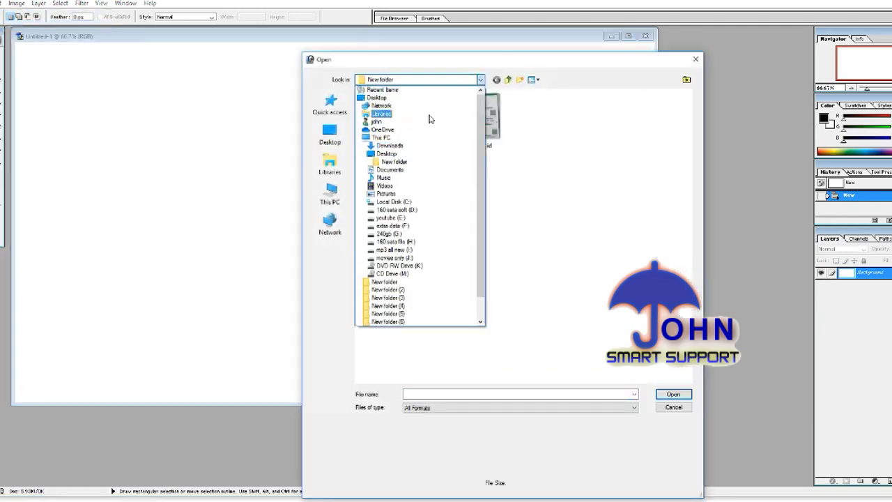
click(402, 103)
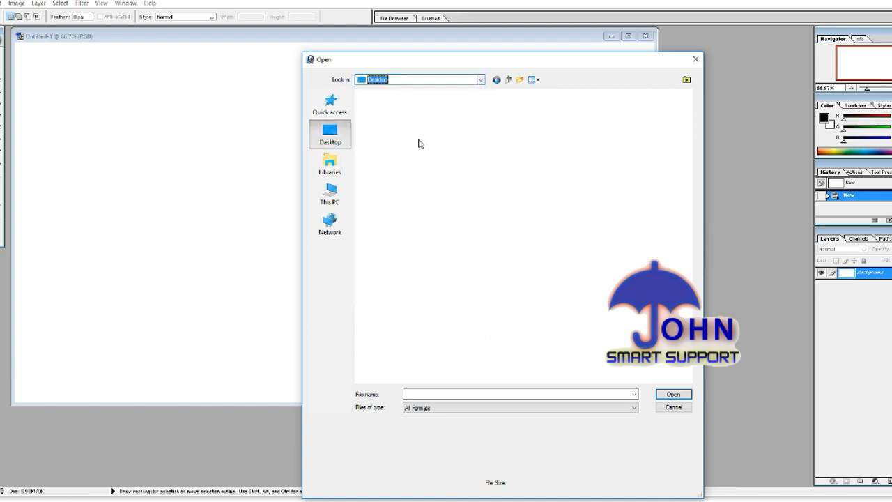
click(525, 358)
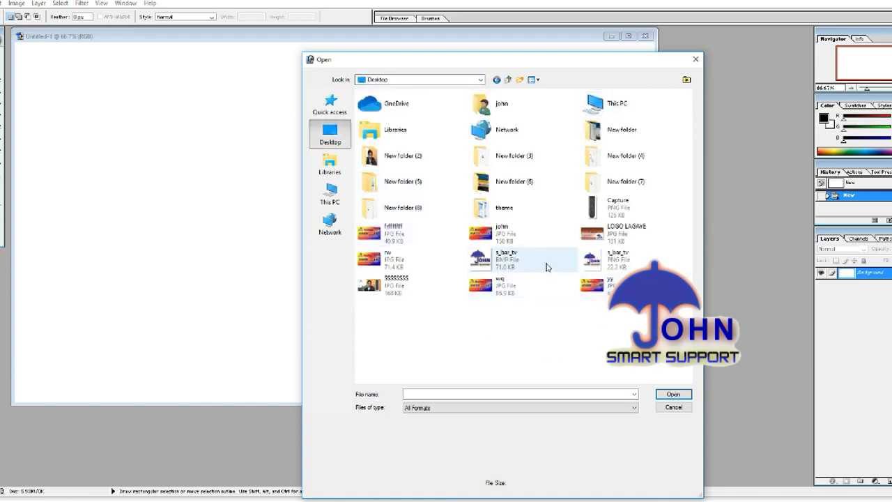
click(505, 235)
click(673, 394)
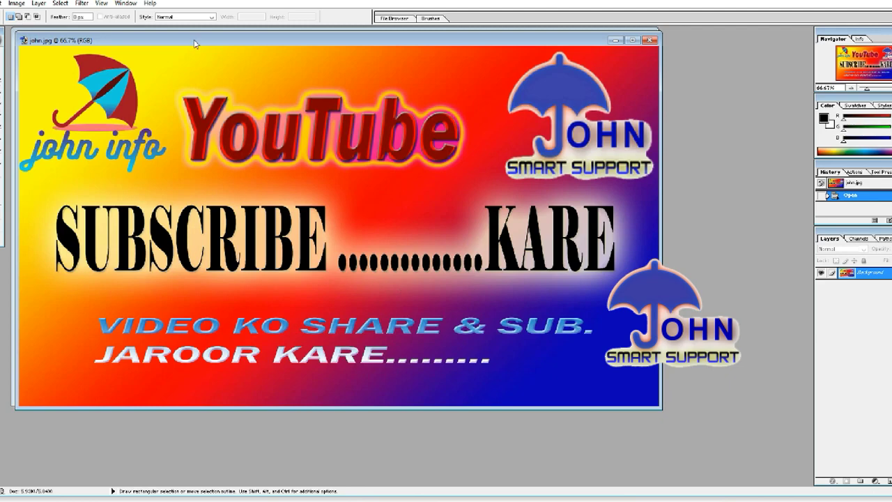
drag(196, 44, 236, 78)
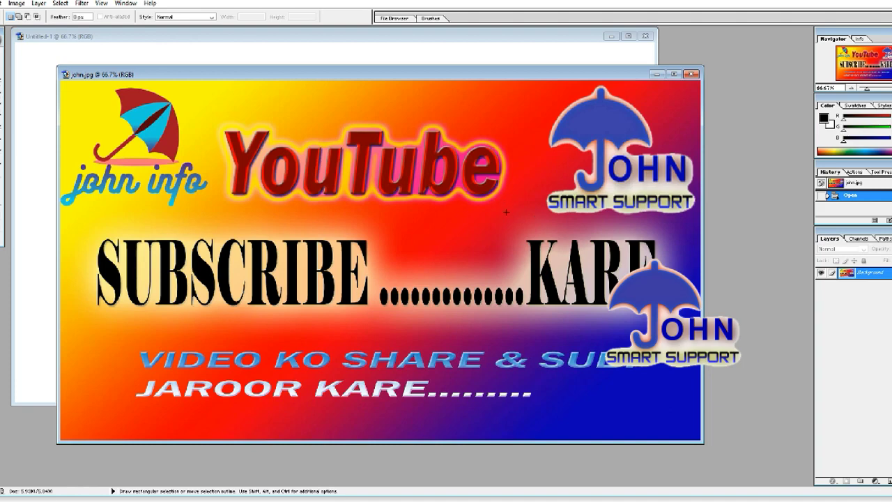
click(691, 73)
key(ctrl+q)
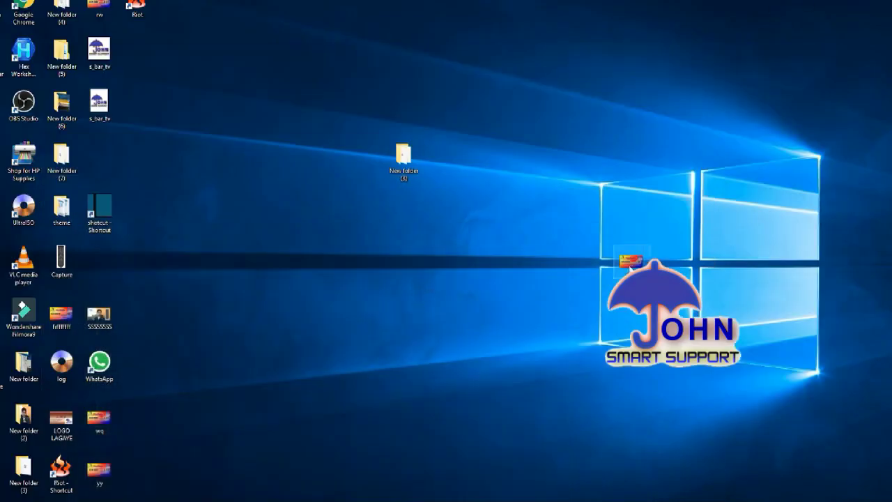
Check the file size of the john image on the desktop in its properties, and close them
right_click(631, 263)
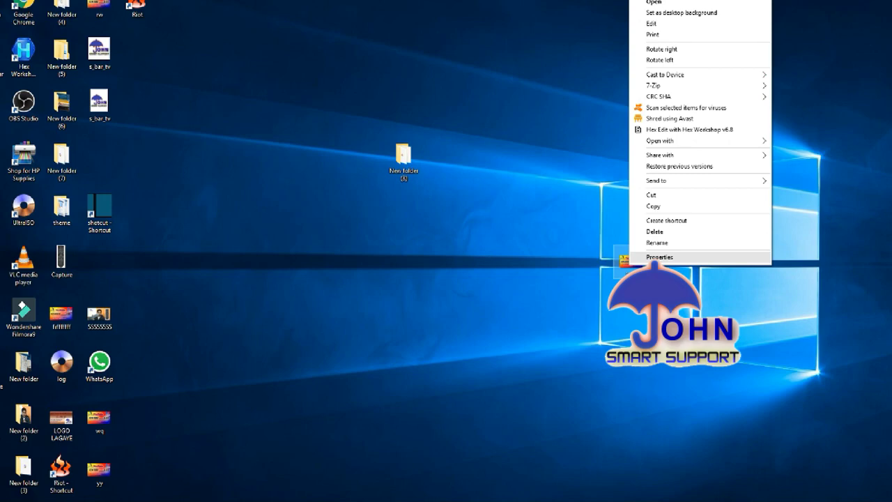
click(656, 258)
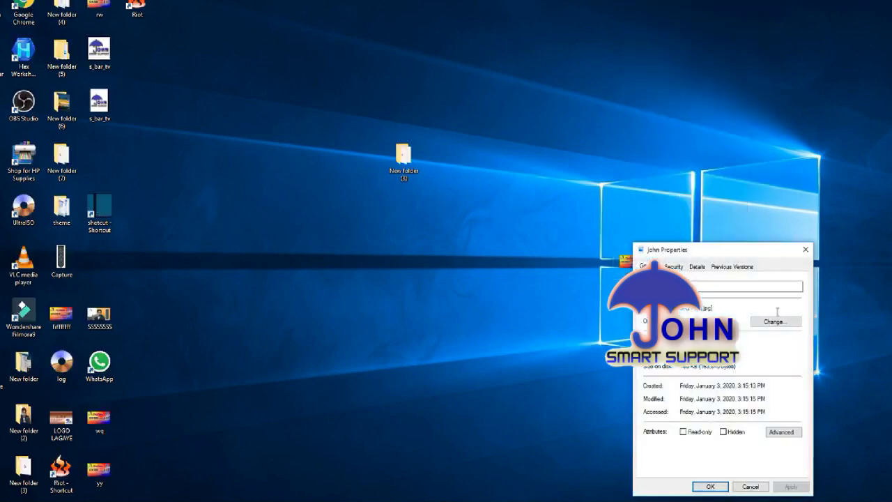
drag(722, 250, 314, 62)
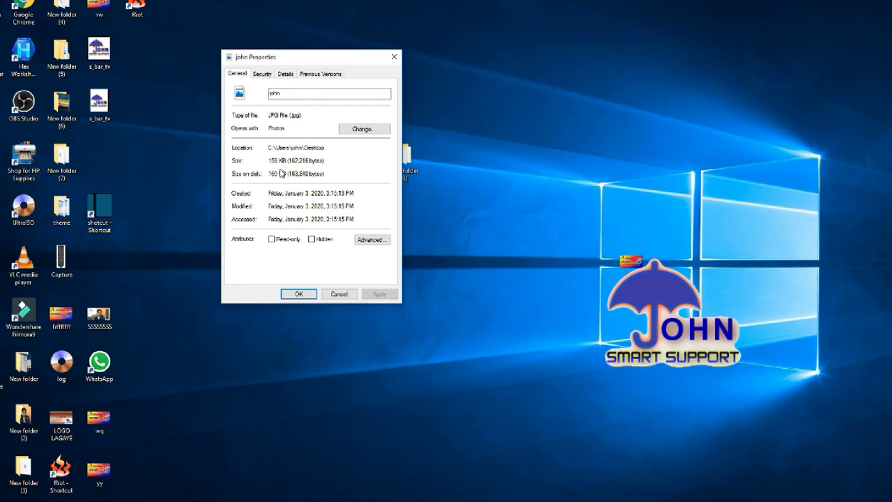
mouse_move(269, 161)
mouse_down()
mouse_move(291, 161)
mouse_move(284, 161)
mouse_up()
click(394, 57)
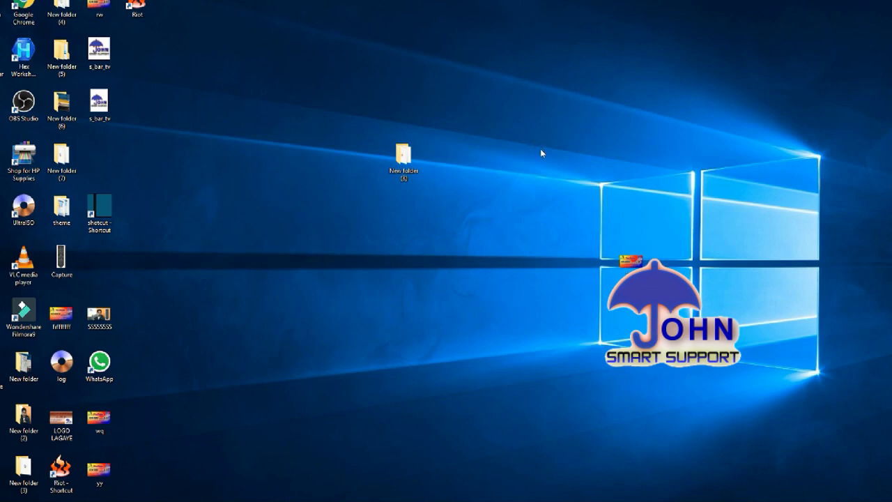
Refresh the desktop, review the backup_all file in New folder (8) again, and close the folder
right_click(523, 106)
click(557, 137)
double_click(404, 154)
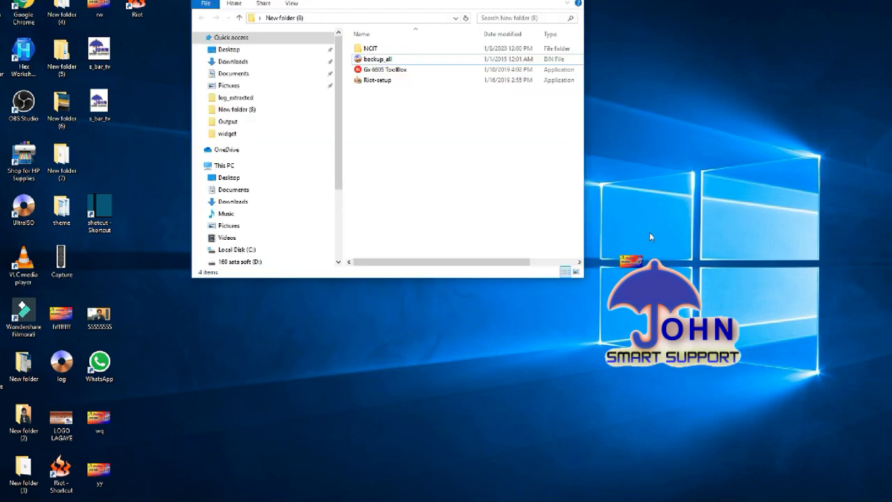
key(super+Up)
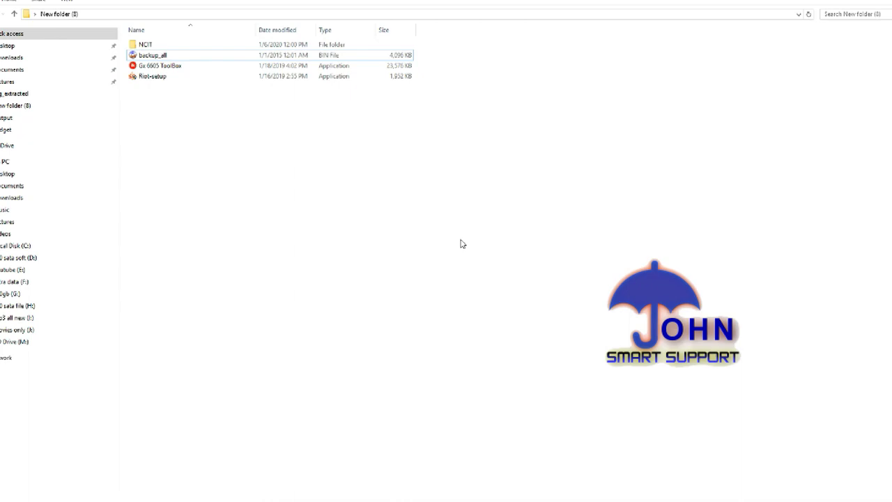
right_click(241, 193)
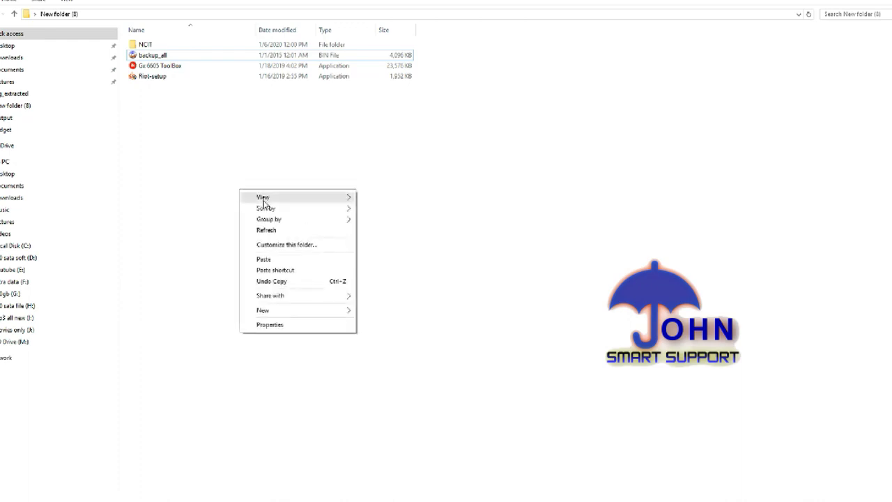
click(263, 230)
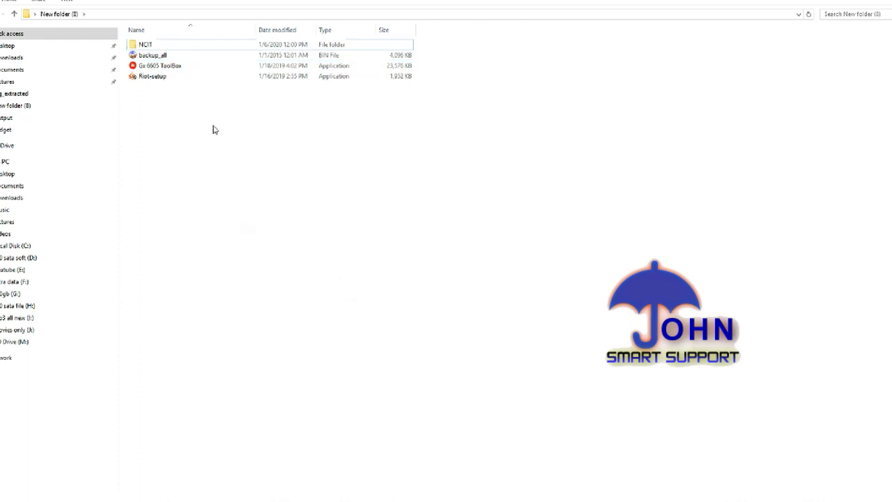
click(162, 55)
click(423, 252)
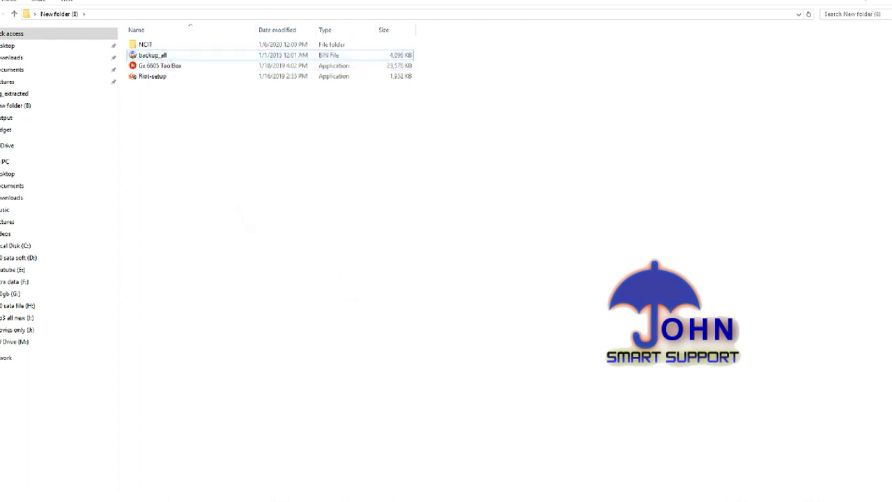
key(alt+F4)
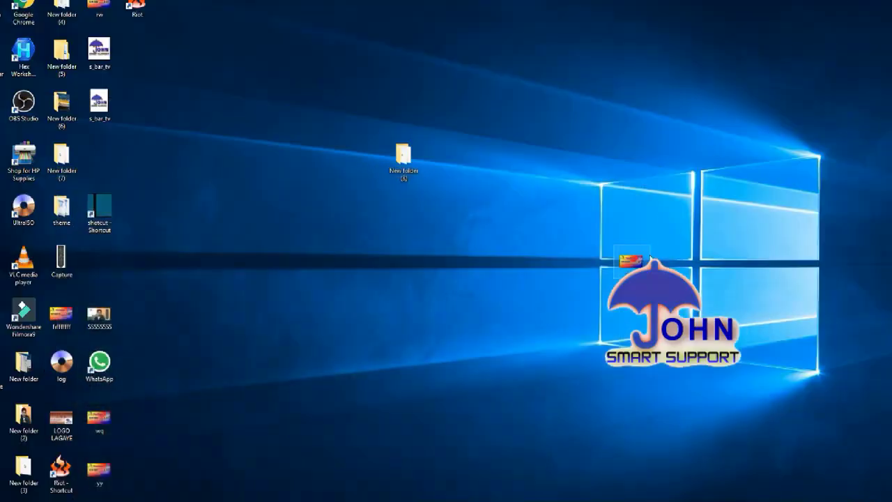
Copy the john JPG image from the desktop into New folder (8) and return to the desktop
right_click(651, 259)
click(659, 205)
double_click(412, 160)
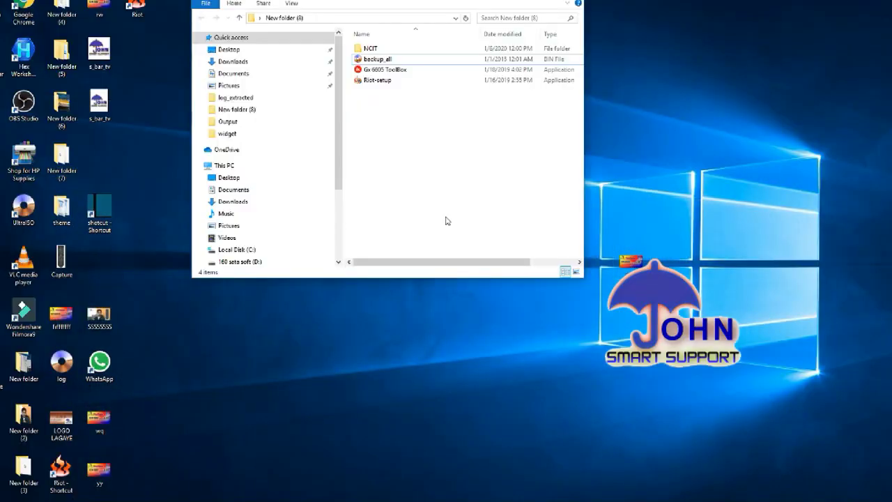
right_click(397, 130)
click(421, 197)
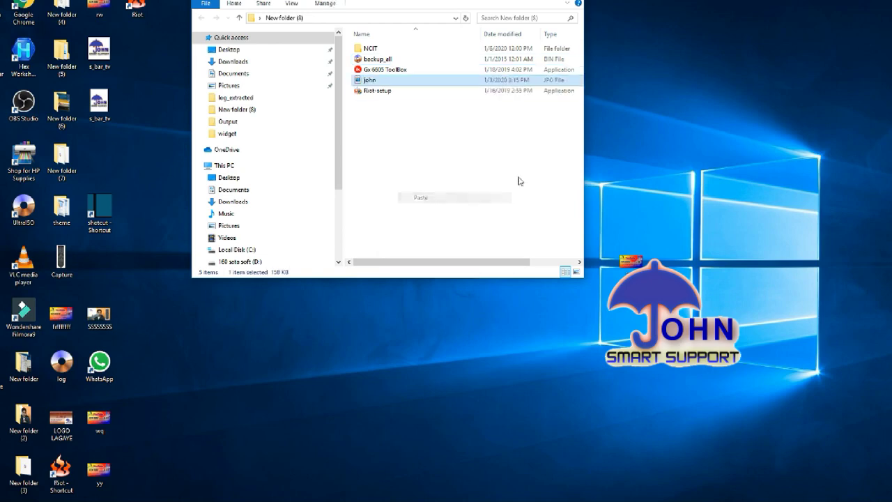
key(super+Up)
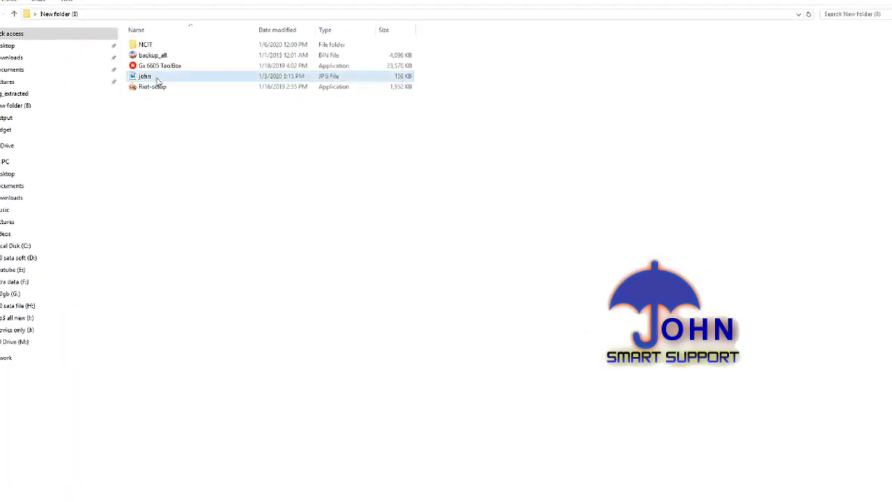
click(69, 2)
click(81, 15)
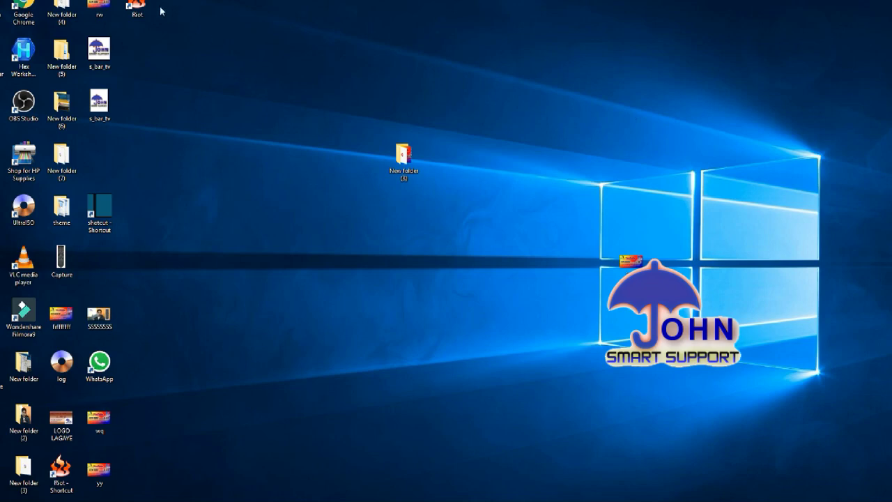
Launch RIOT from the desktop and load the john image from New folder (8) on the Desktop
double_click(136, 7)
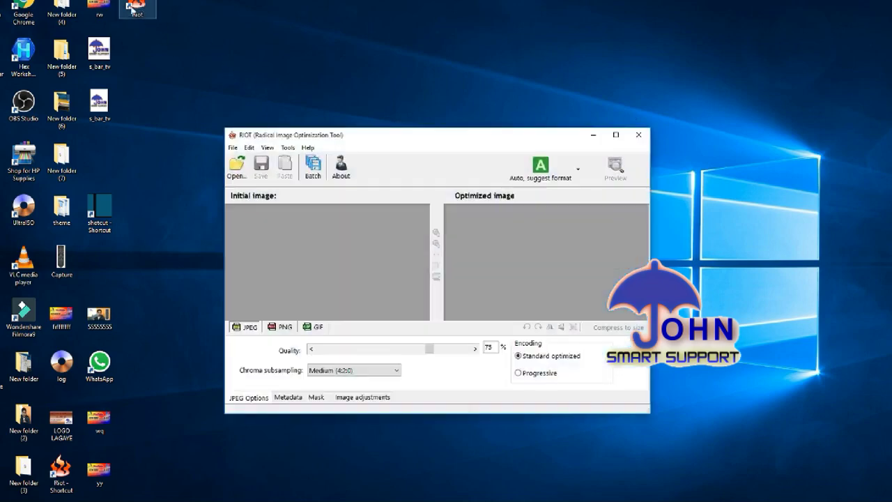
drag(393, 136, 384, 89)
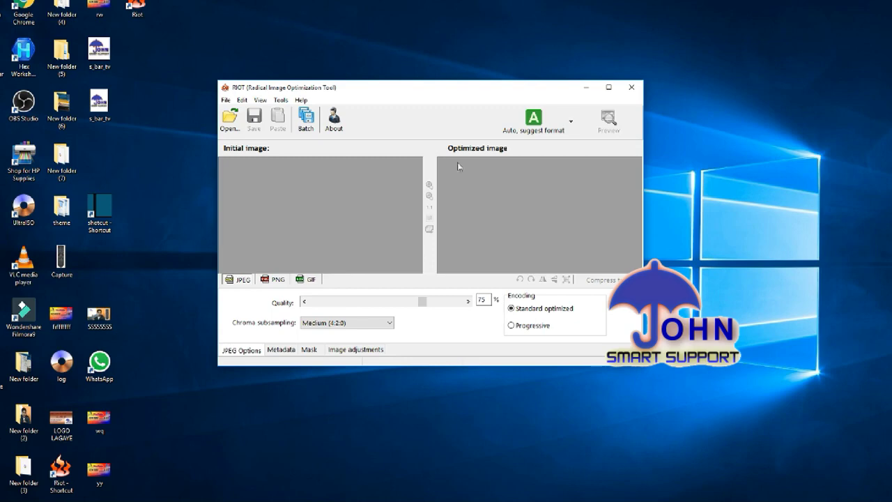
click(235, 122)
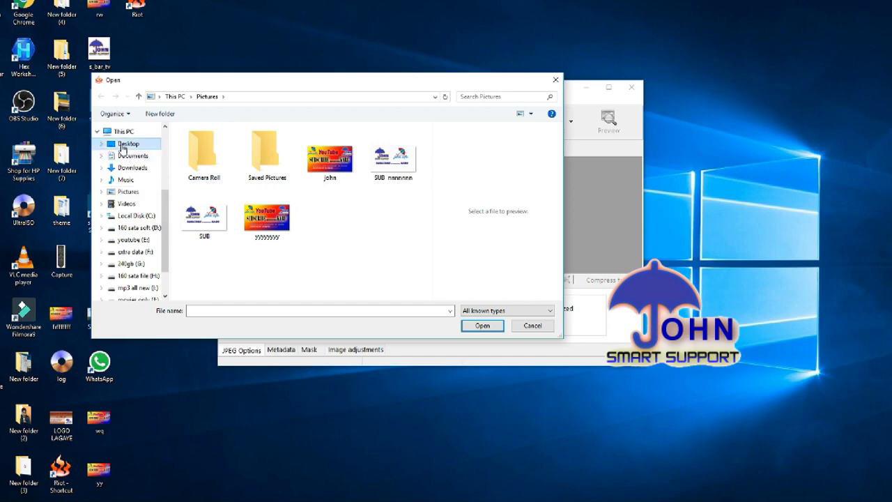
click(129, 143)
drag(426, 177, 426, 215)
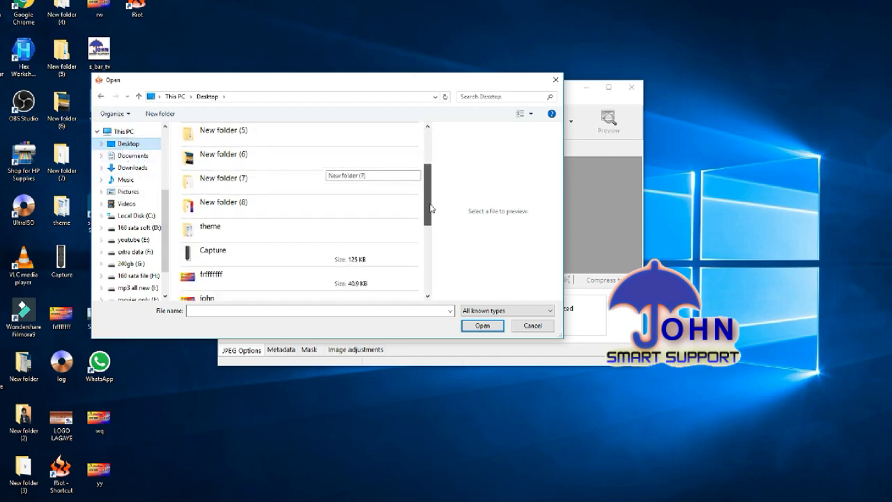
double_click(259, 203)
click(265, 160)
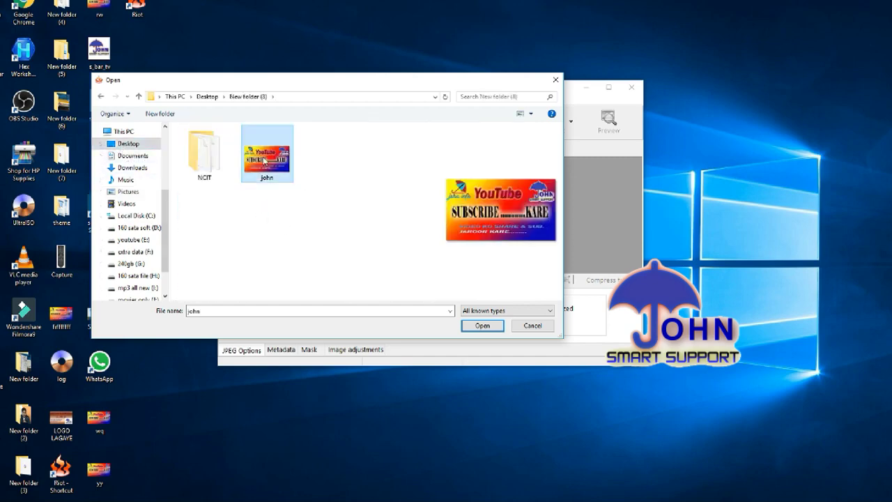
click(488, 325)
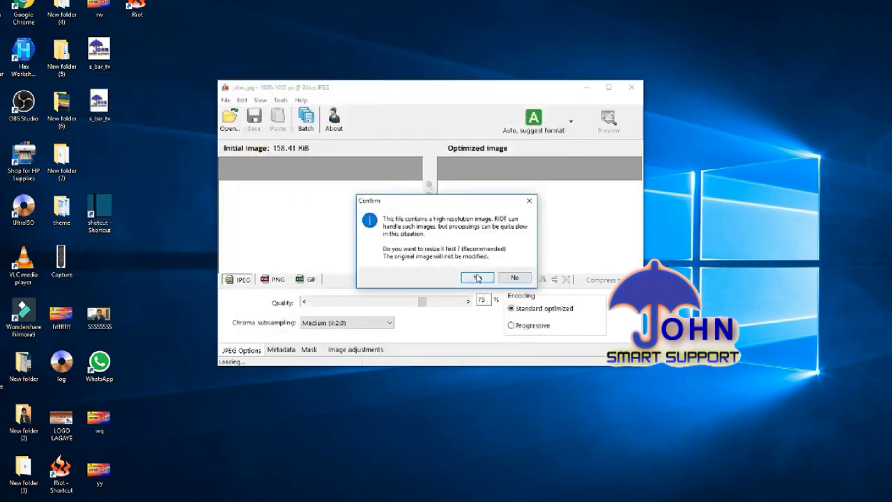
Accept the offered resize at 1920 x 1080 pixels and lower the JPEG quality to 10%
click(476, 277)
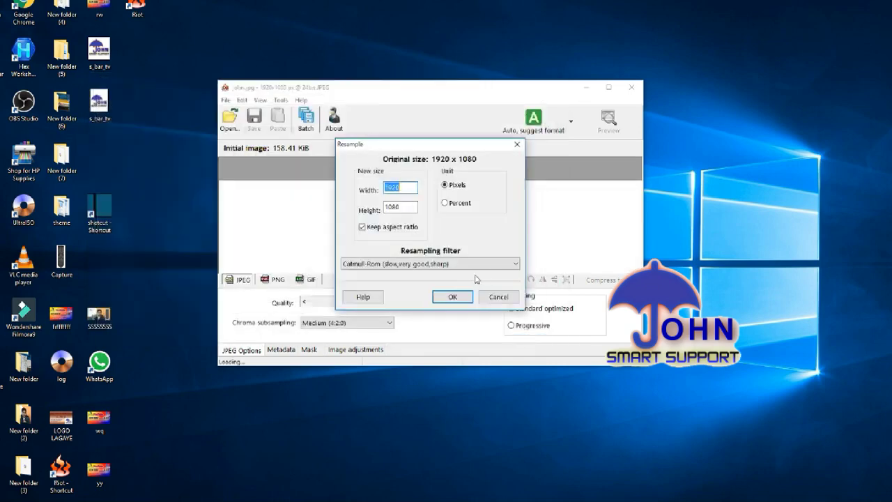
click(453, 298)
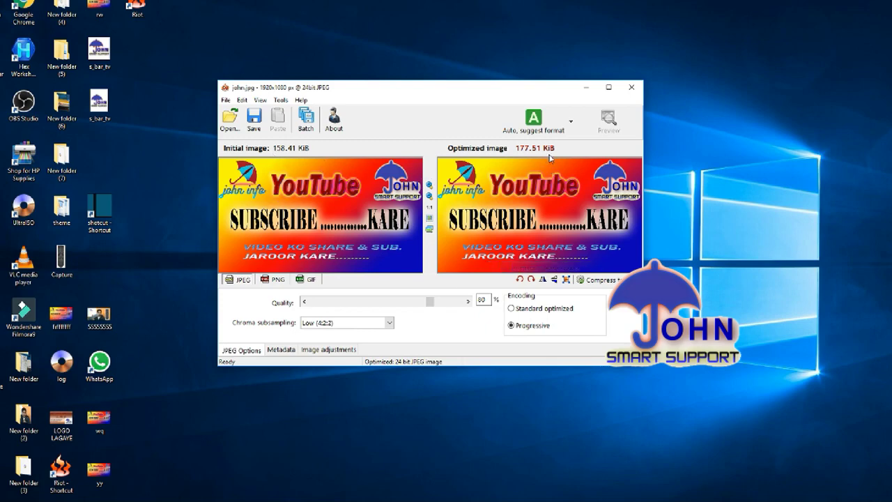
drag(431, 302, 390, 309)
drag(368, 308, 327, 307)
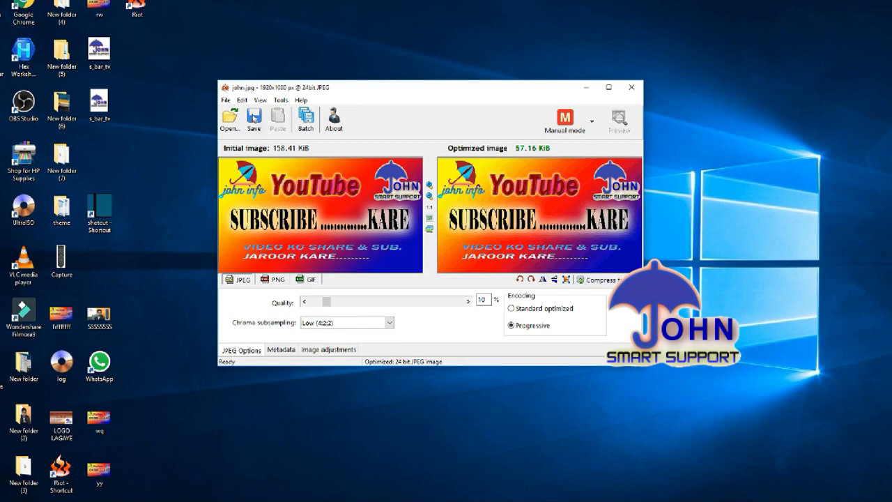
Save the optimized JPEG as smart in New folder (8) on the Desktop, and minimize RIOT
click(226, 99)
click(244, 136)
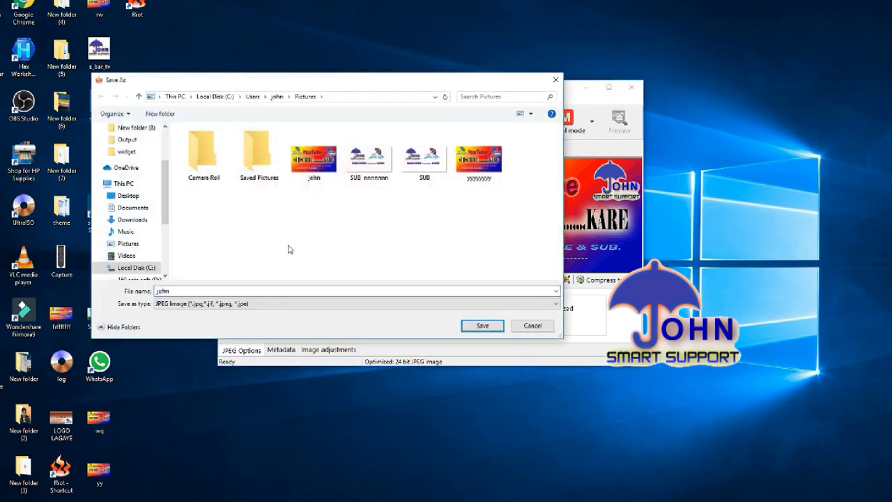
scroll(136, 202, up, 2)
click(128, 143)
click(322, 266)
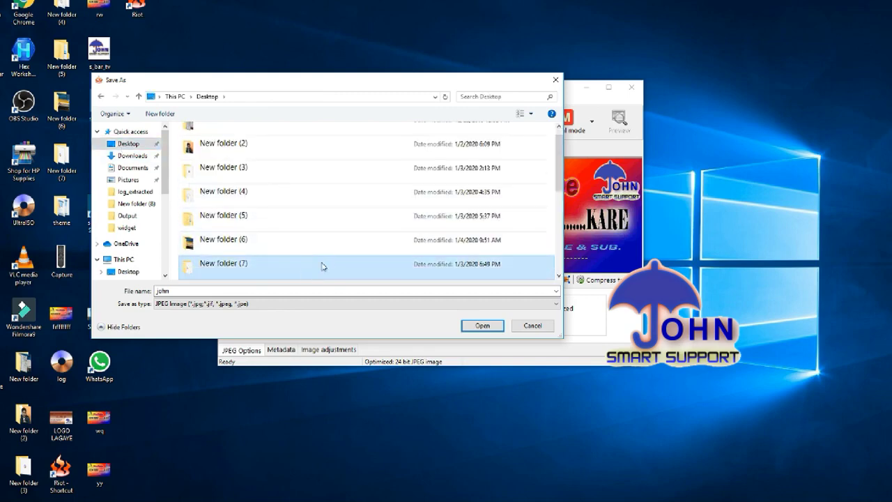
scroll(322, 266, down, 3)
double_click(209, 144)
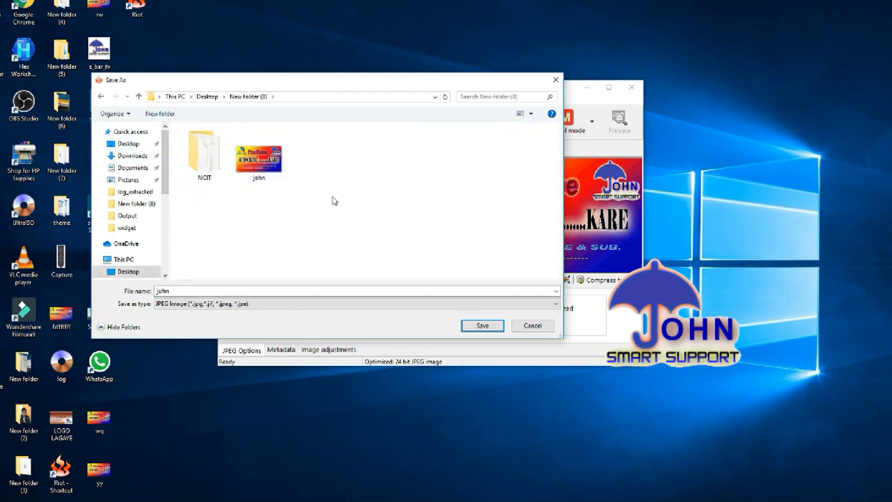
click(232, 289)
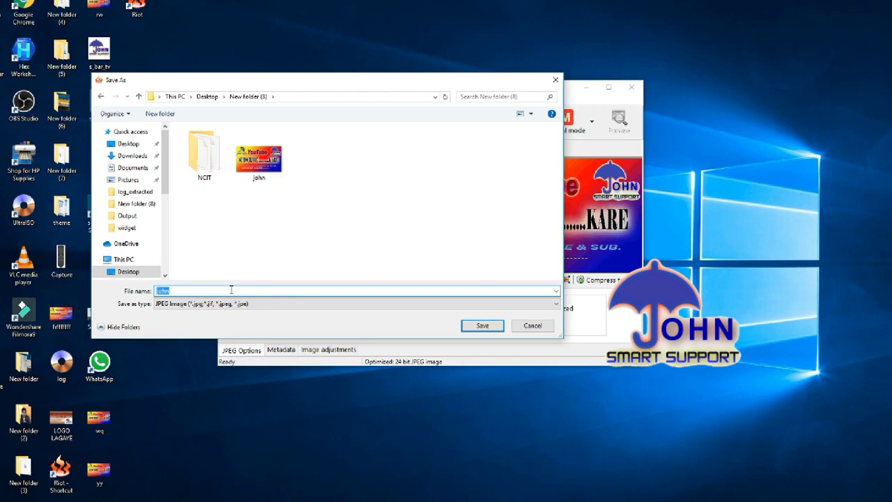
text(sms)
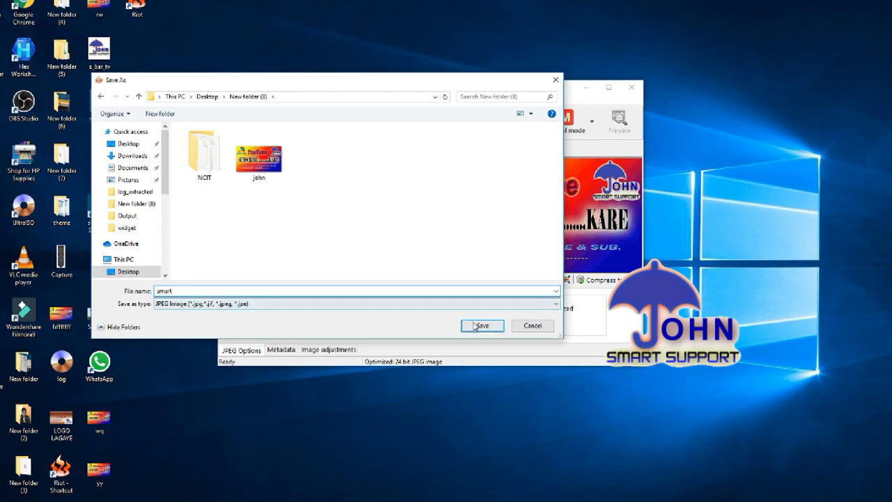
click(466, 324)
click(586, 87)
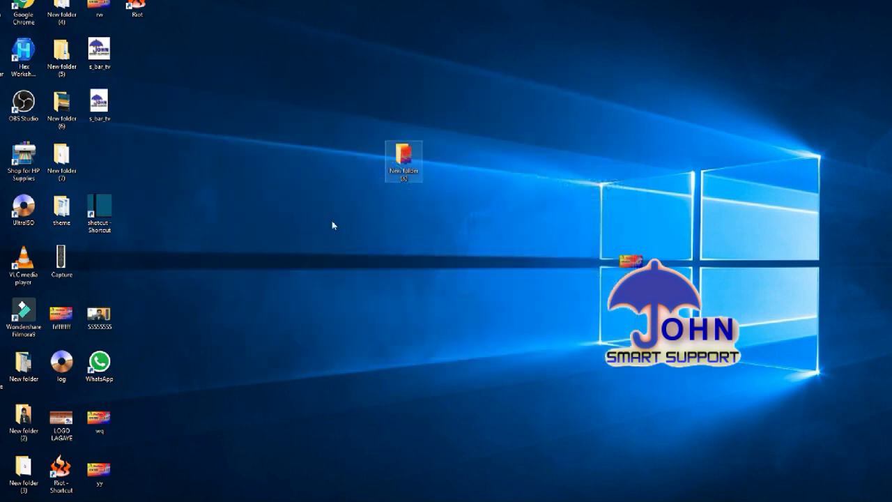
Open New folder (8) full screen, check the file size of the smart image in its properties, and close them
double_click(397, 163)
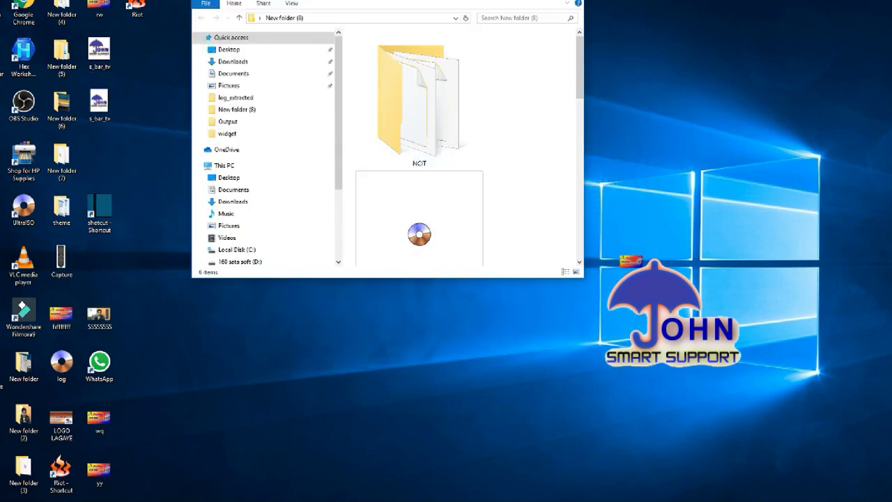
key(super+Up)
click(674, 115)
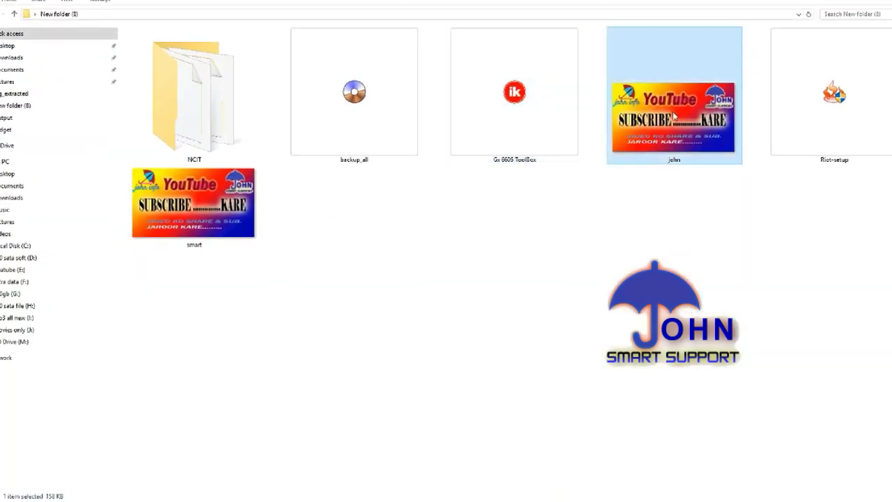
click(200, 211)
right_click(205, 216)
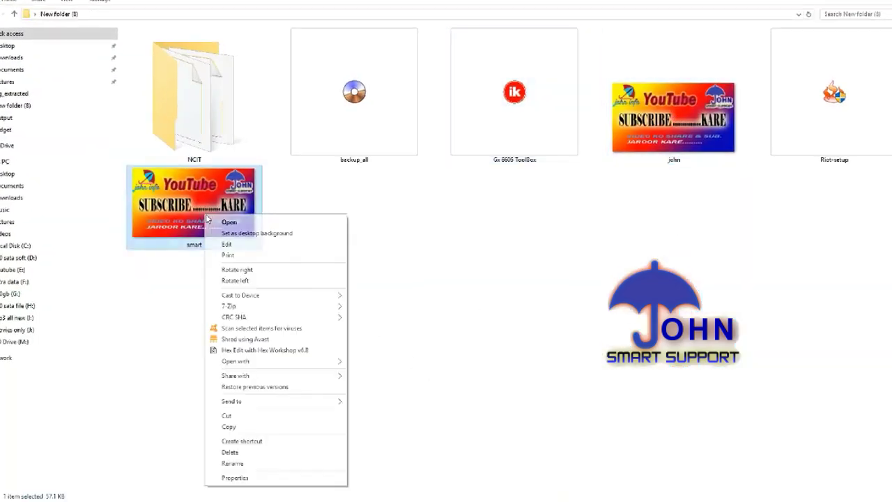
click(257, 477)
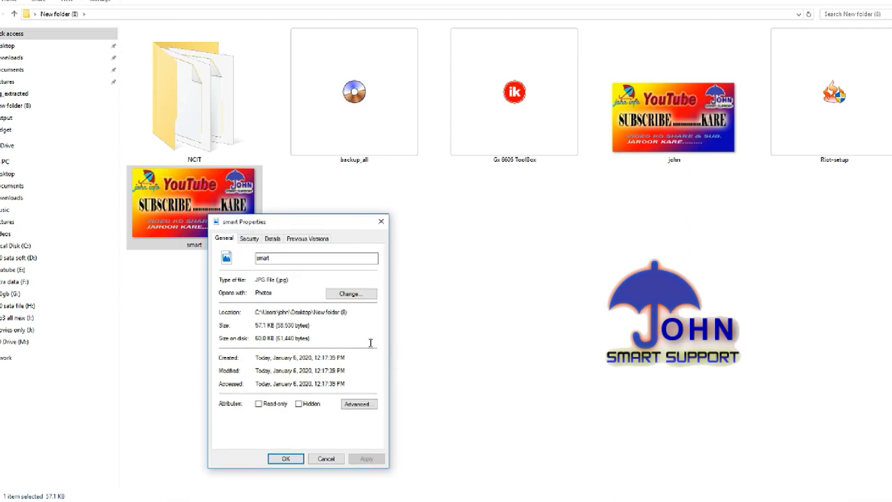
click(326, 458)
Check the file size of the original john image in its properties for comparison, and close them
click(696, 131)
right_click(696, 131)
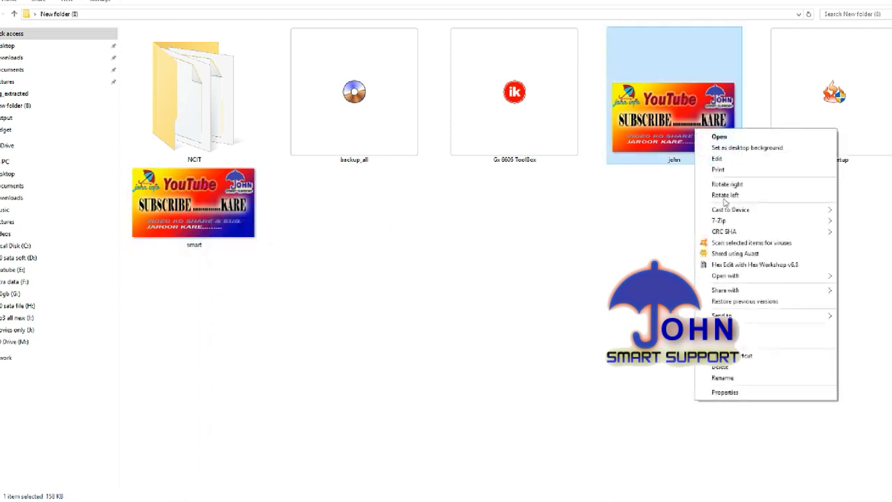
click(737, 392)
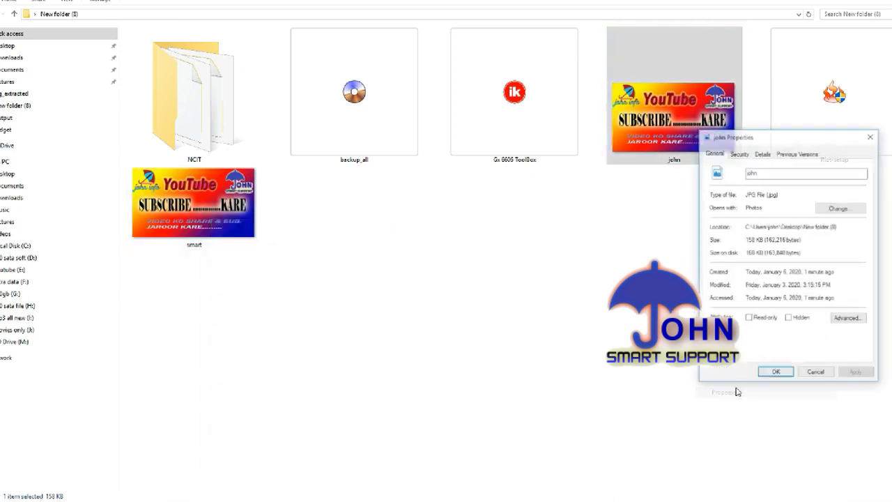
click(816, 373)
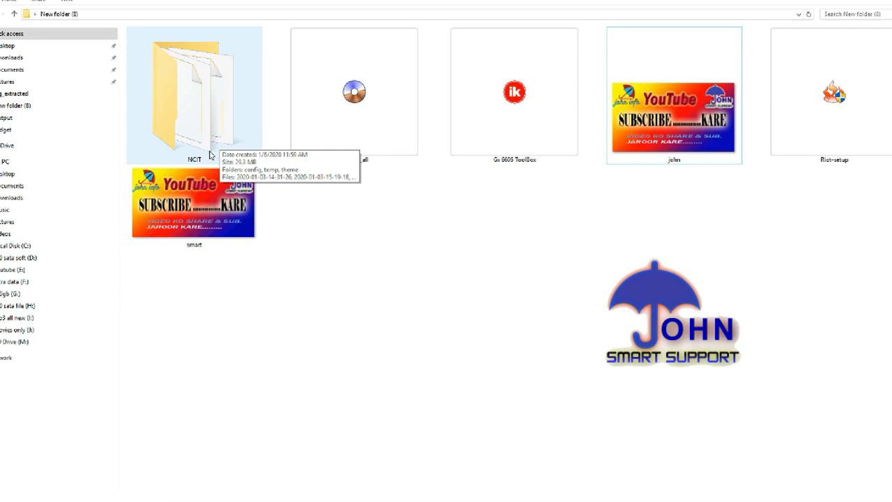
Launch the NCIT application from the NCIT folder and maximize the NationalChip ImageTool window
double_click(187, 102)
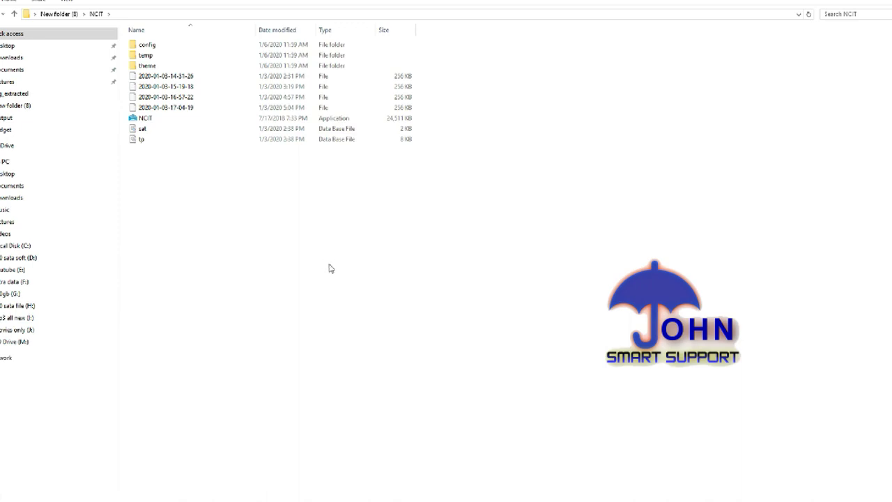
click(143, 122)
double_click(152, 121)
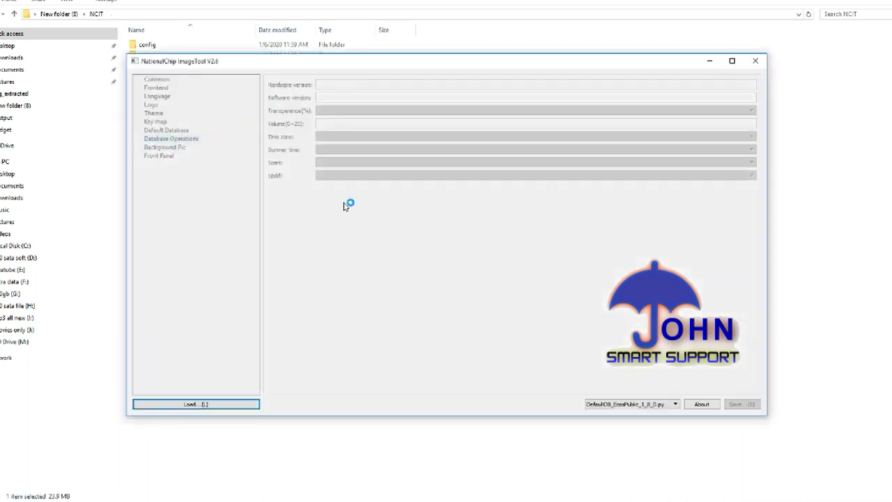
click(734, 61)
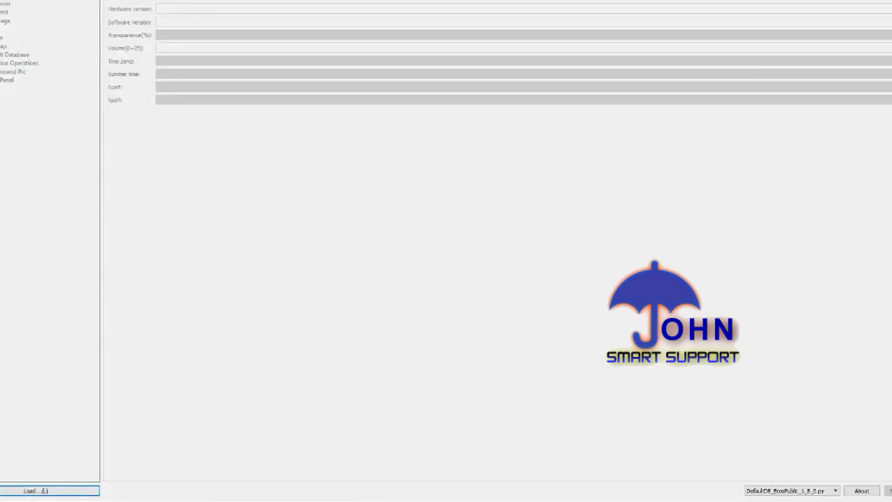
Load the backup_all firmware image from New folder (8) on the Desktop
click(75, 490)
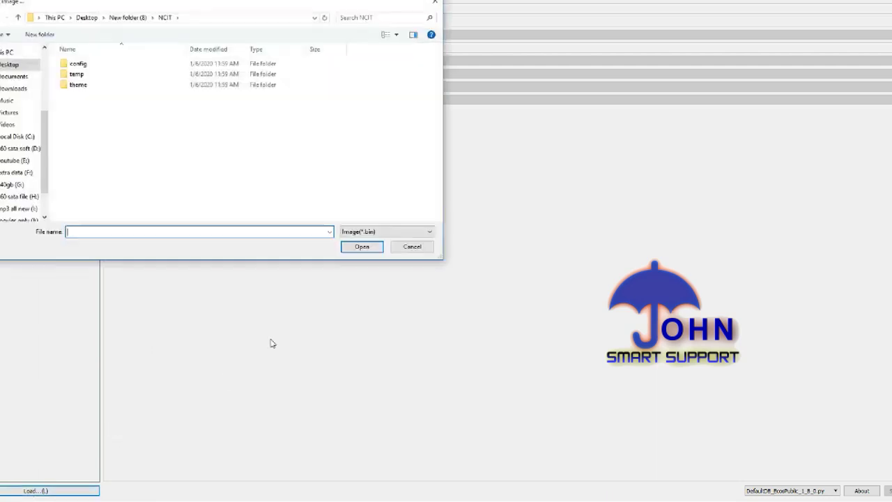
drag(45, 129, 47, 70)
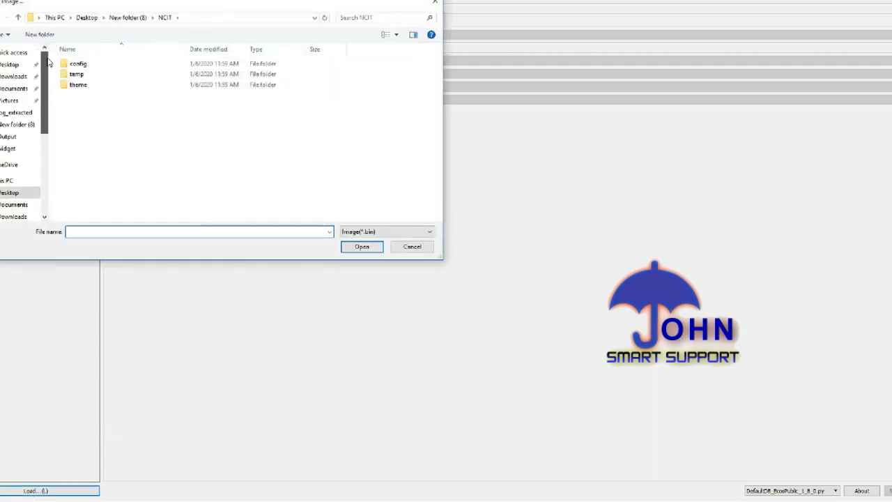
click(10, 65)
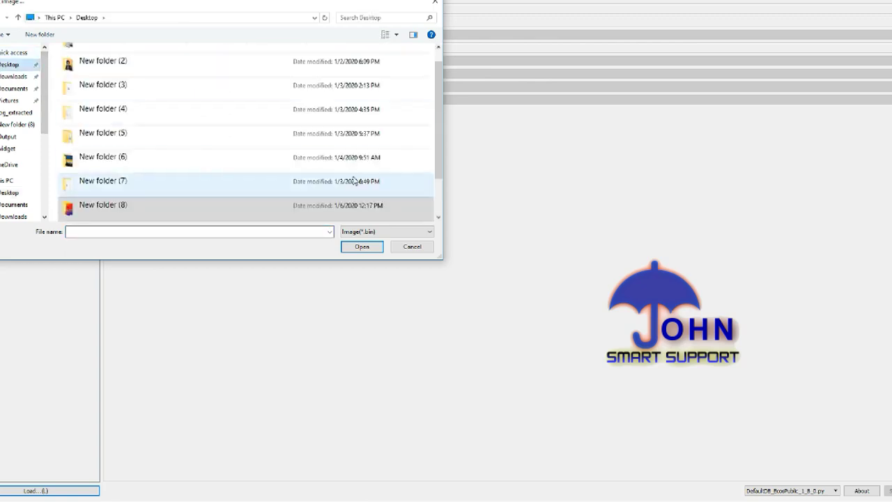
double_click(119, 207)
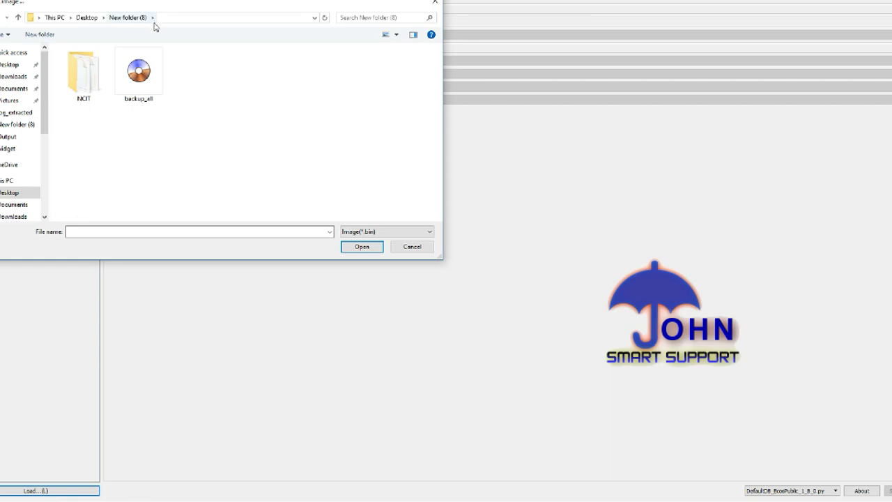
click(139, 73)
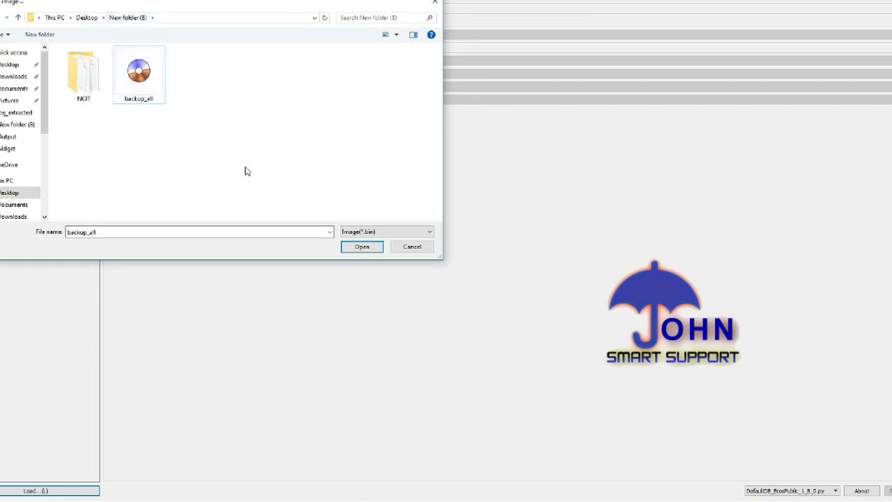
click(361, 249)
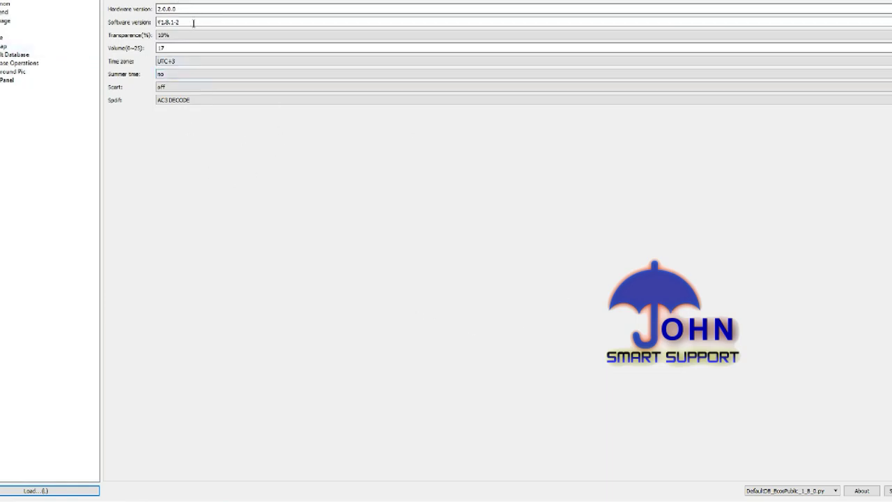
Examine the loaded firmware's transparency choices, front panel key and LED values, and the keymaps of its remotes
click(231, 36)
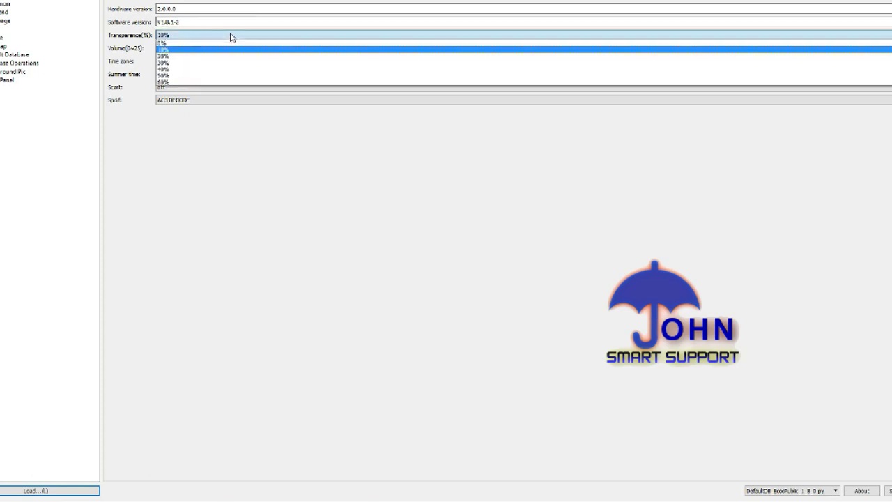
click(309, 214)
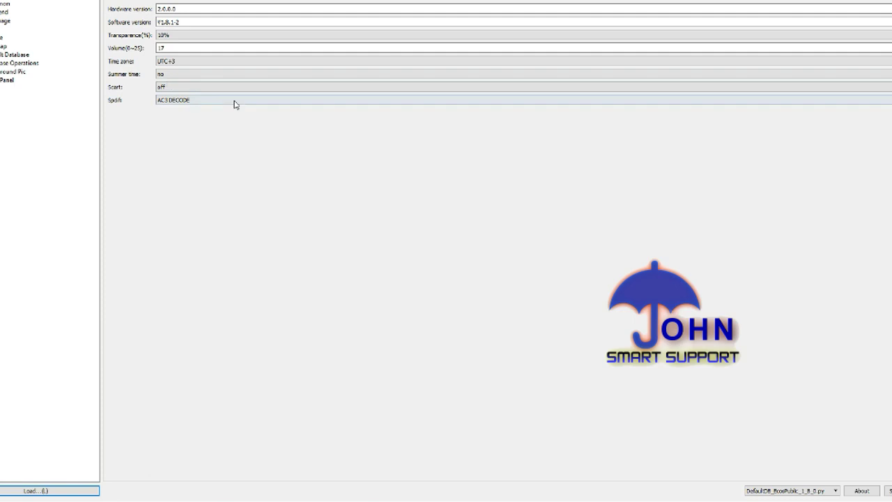
click(26, 81)
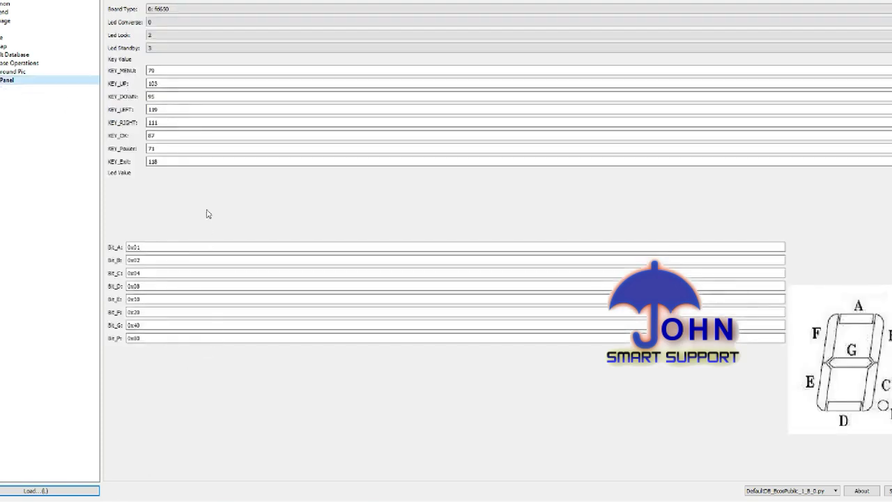
click(5, 72)
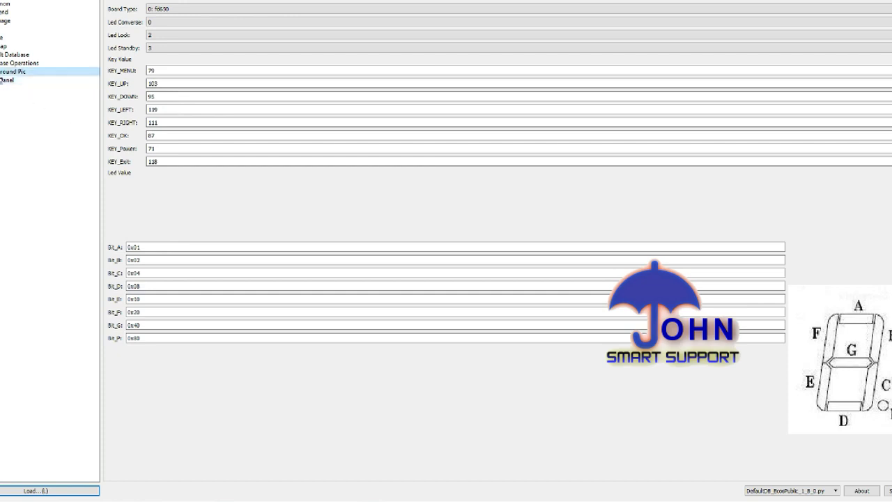
double_click(4, 55)
click(3, 72)
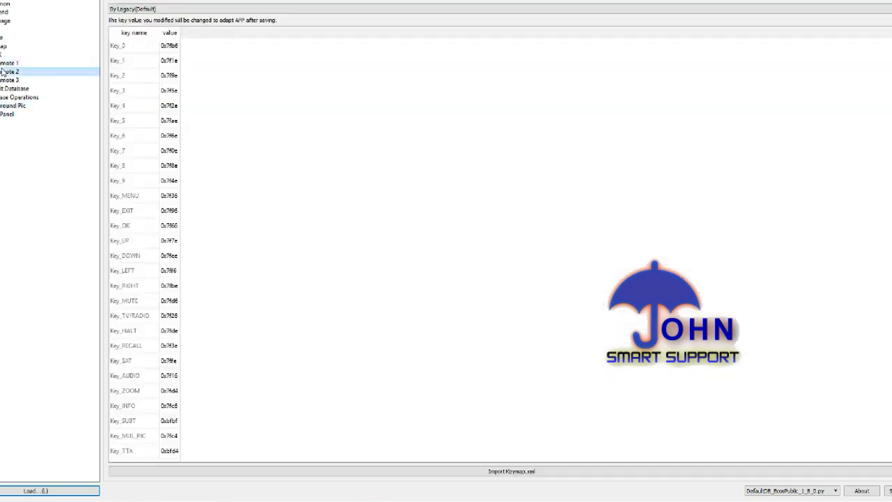
click(4, 80)
click(4, 46)
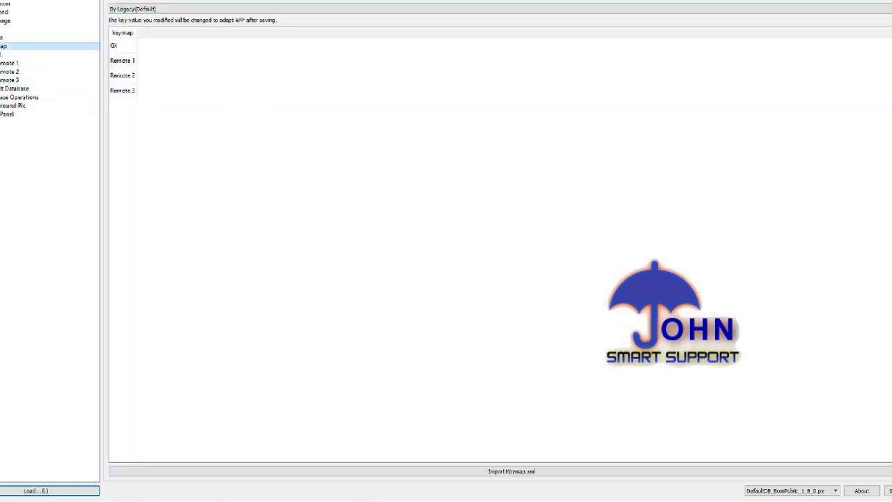
double_click(4, 46)
Open the firmware's logo settings and clear the existing Loader Logo
click(3, 37)
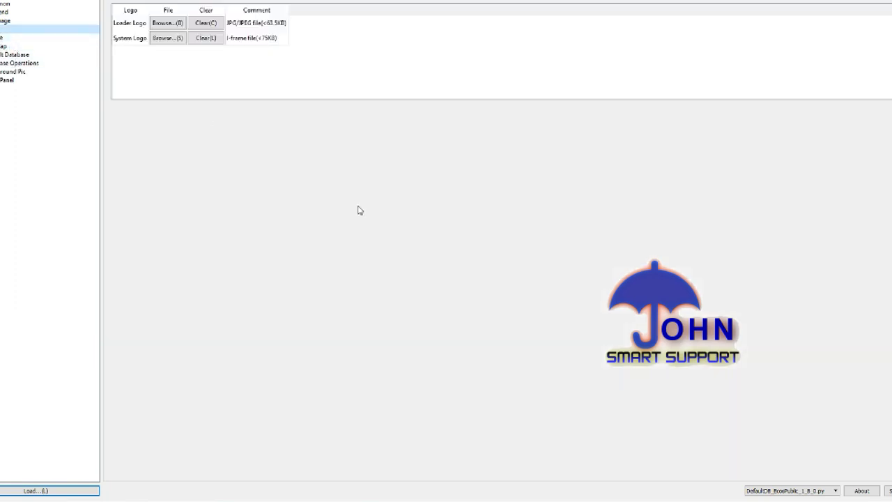
click(208, 26)
click(474, 255)
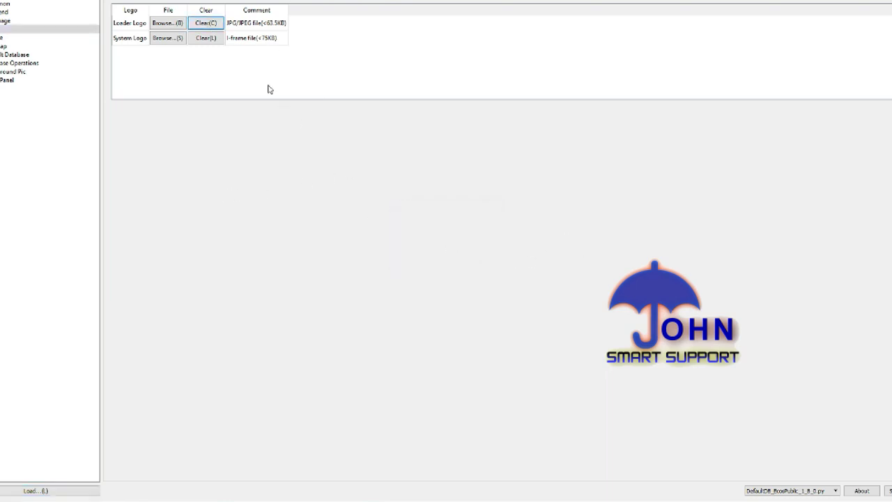
Try to load the john image from New folder (8) on the Desktop as the Loader Logo
click(165, 25)
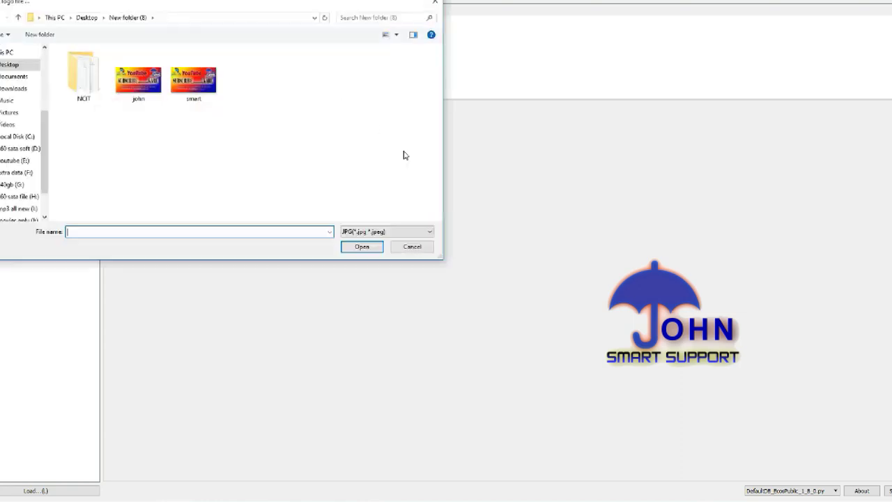
click(9, 66)
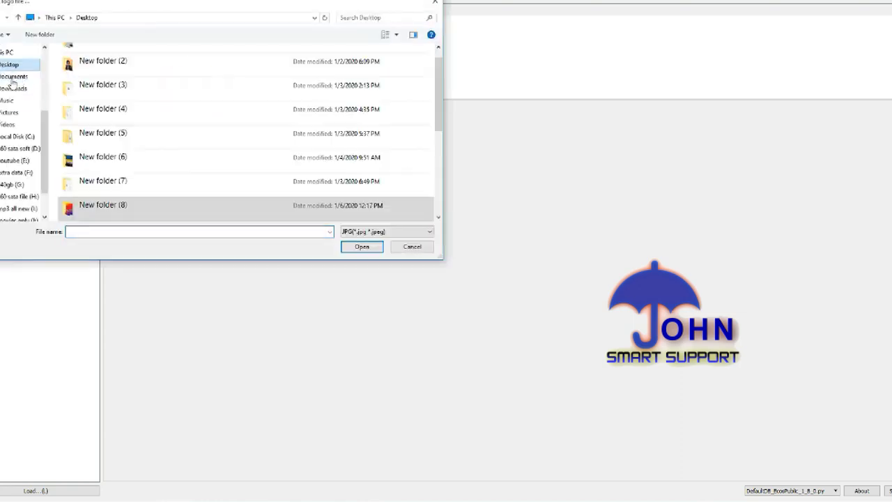
double_click(110, 206)
click(140, 84)
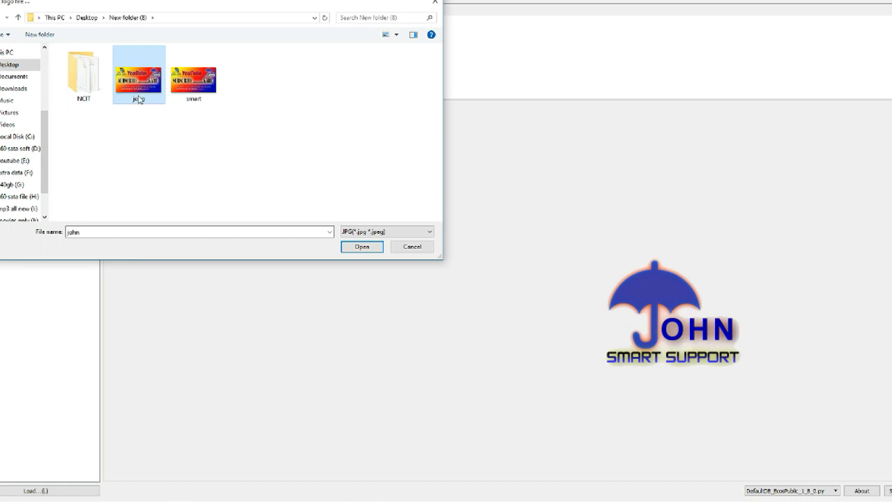
click(366, 248)
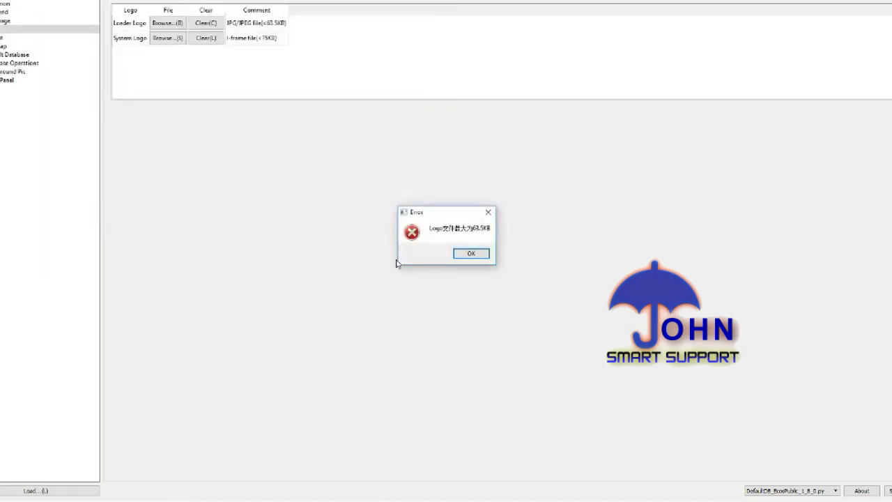
click(480, 254)
Load the compressed smart image from New folder (8) as the Loader Logo
click(169, 39)
click(183, 82)
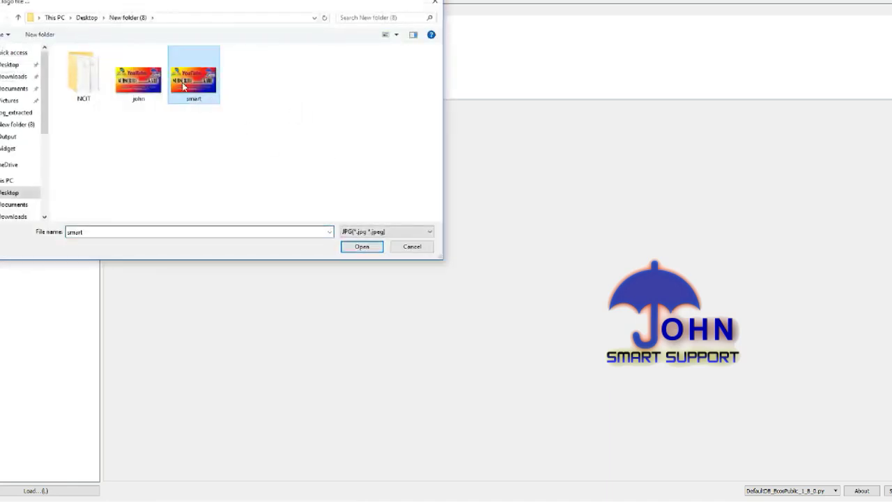
click(368, 250)
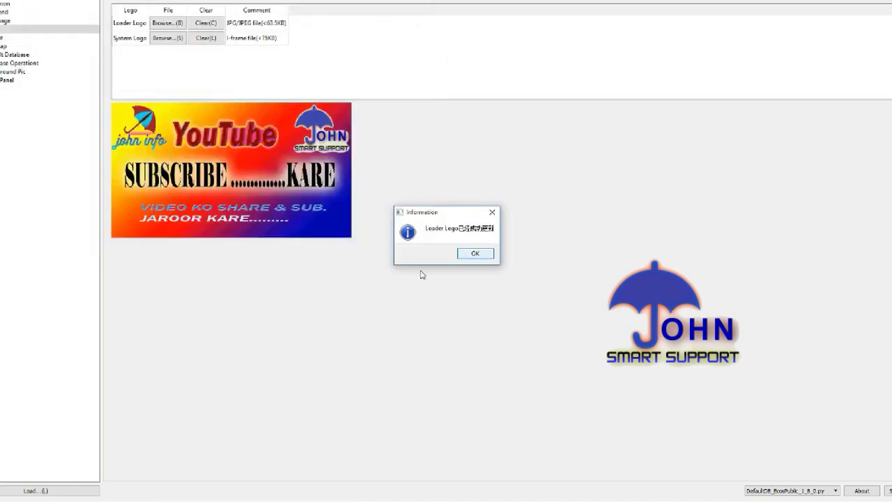
click(475, 257)
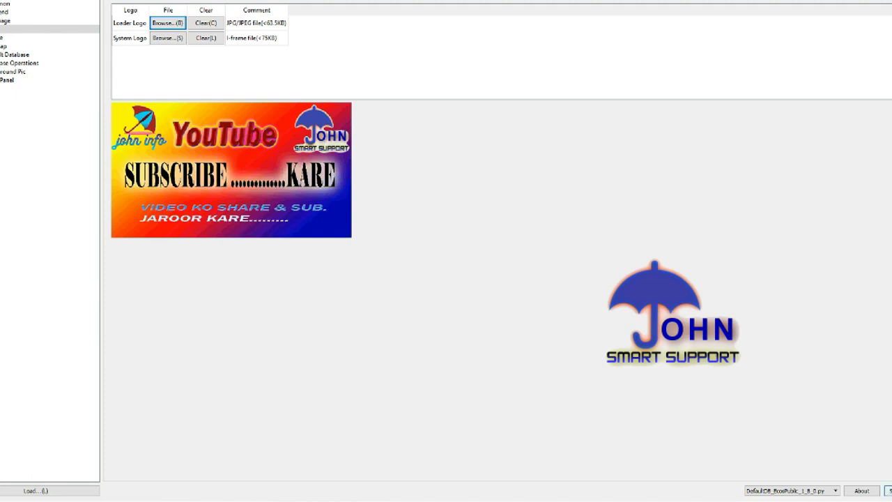
Save the modified firmware as a bin image named sss in New folder (8)
key(alt+l)
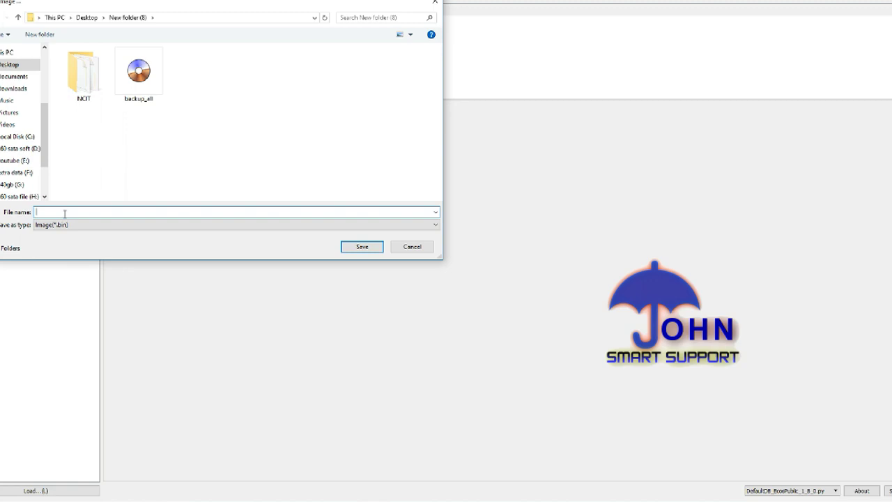
text(sss)
click(352, 250)
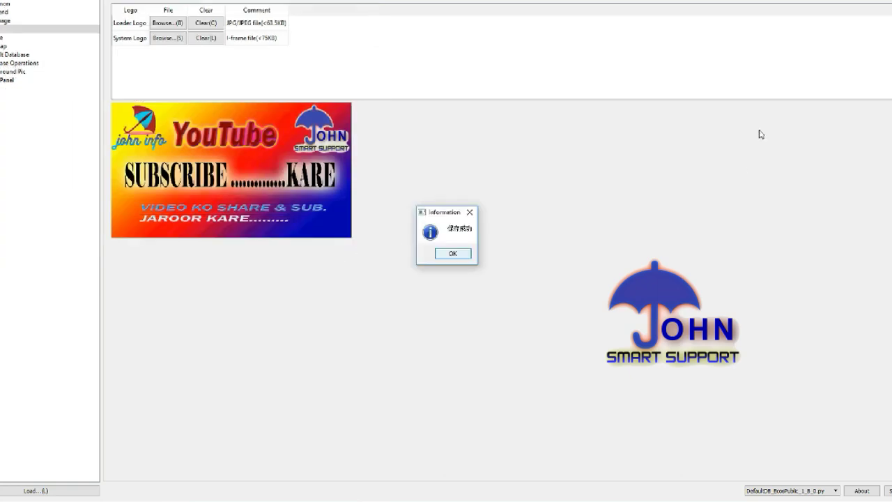
click(452, 253)
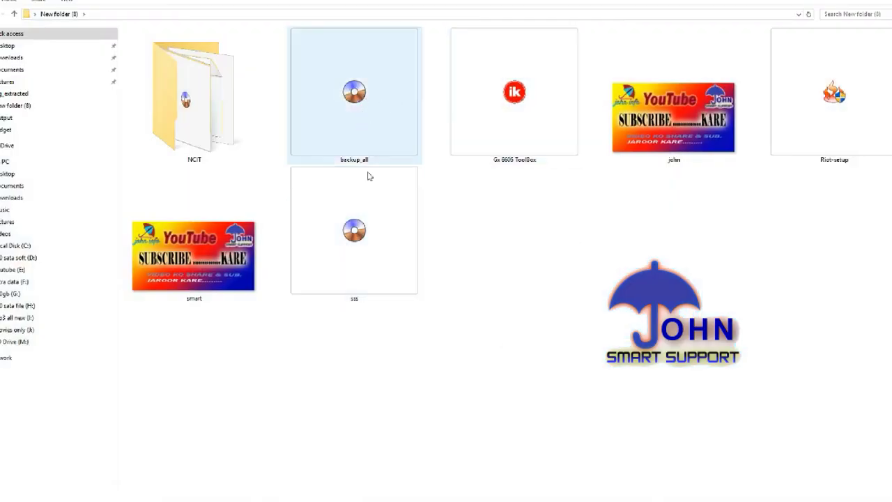
Compare the file sizes of the backup_all and sss firmware images in New folder (8)
click(370, 107)
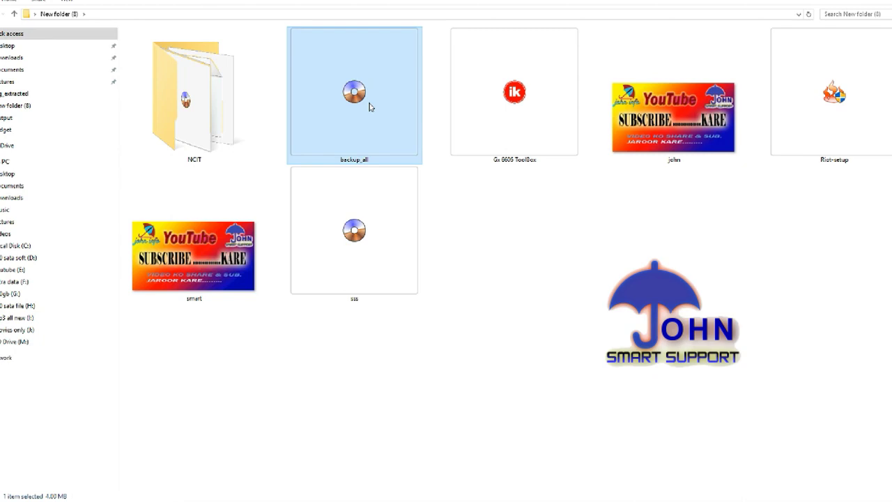
click(471, 312)
click(362, 235)
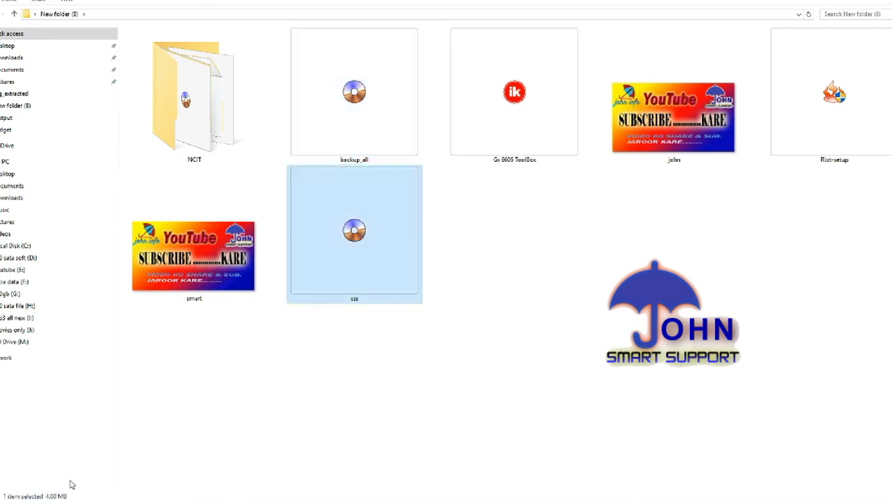
click(346, 99)
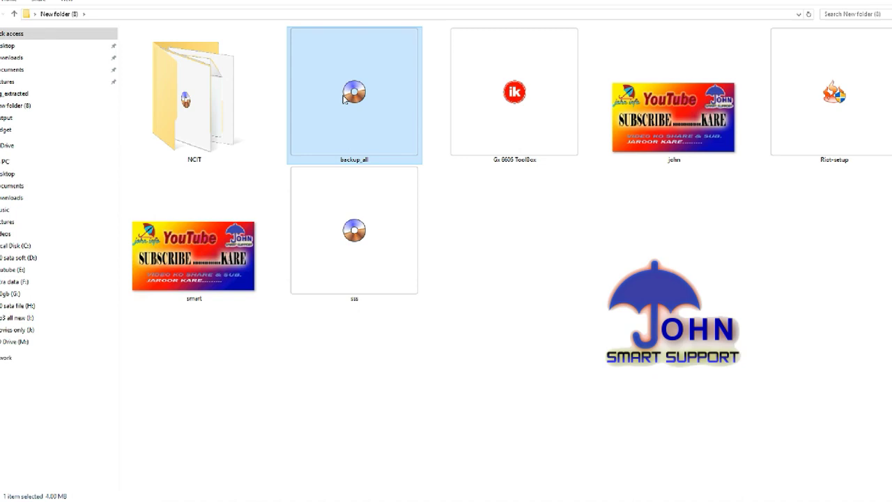
click(352, 219)
click(544, 295)
click(334, 91)
click(387, 230)
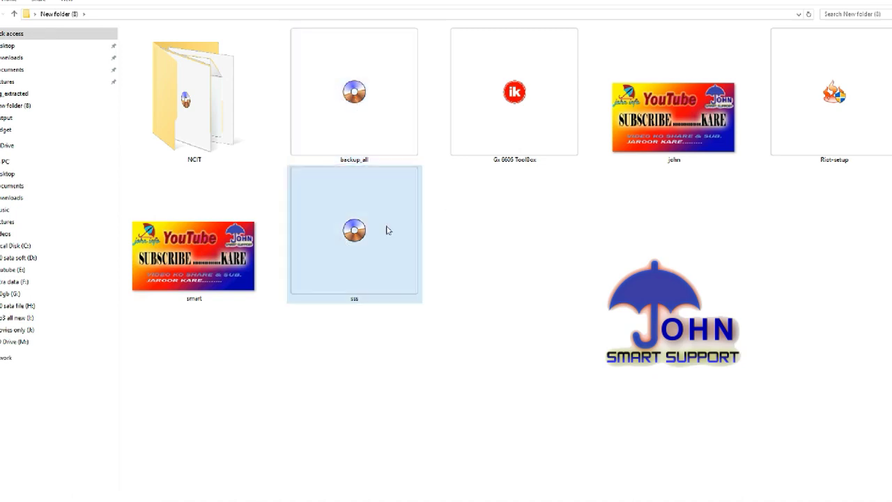
click(461, 140)
click(356, 84)
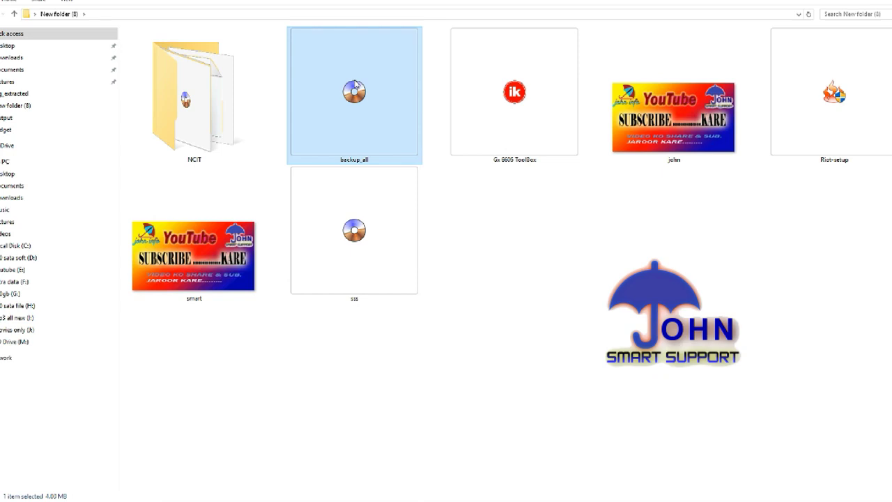
click(364, 244)
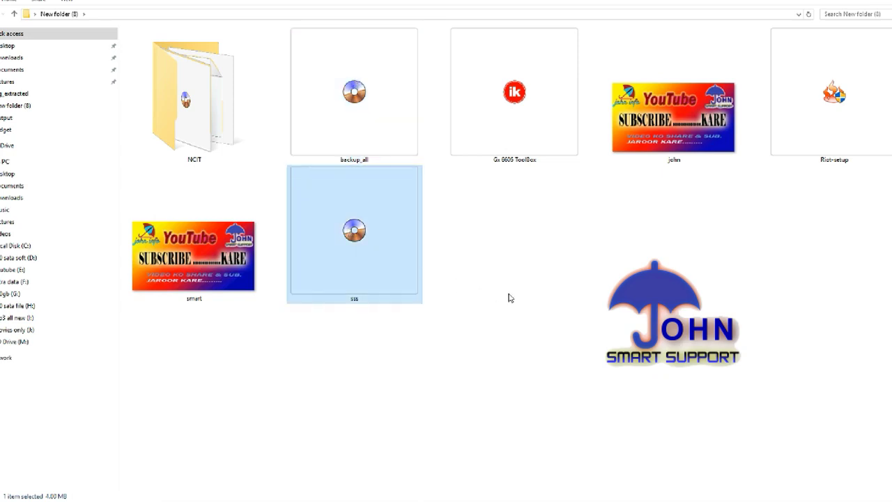